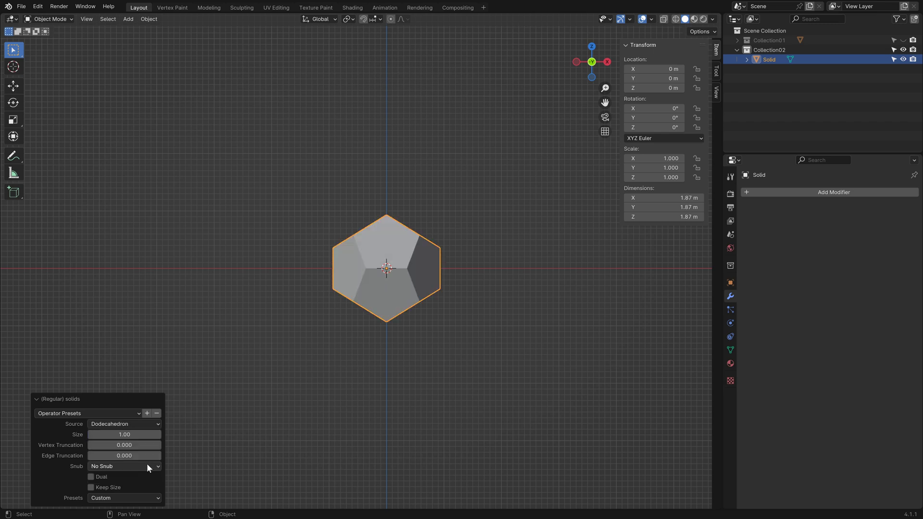
Step: Add a Bevel modifier with 2 segments limited by Weight, and shade the dodecahedron smooth
left_click(775, 194)
mouse_move(775, 193)
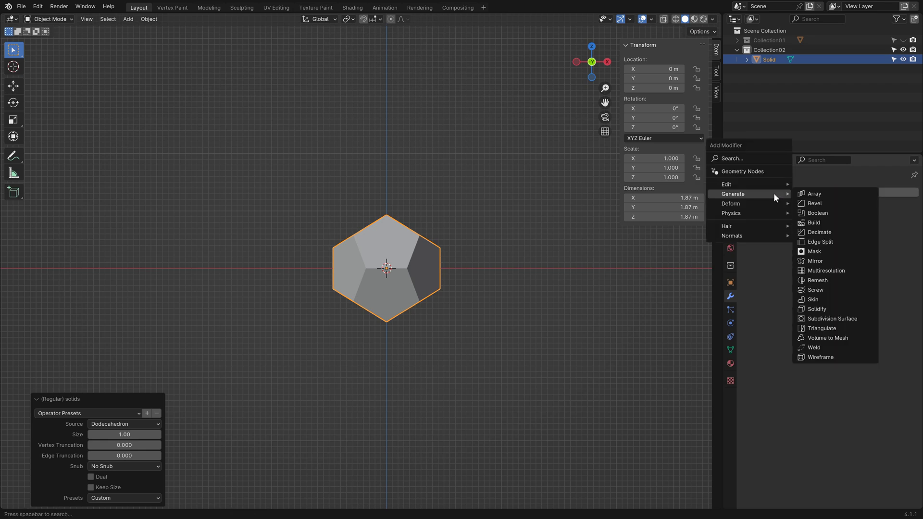
left_click(832, 203)
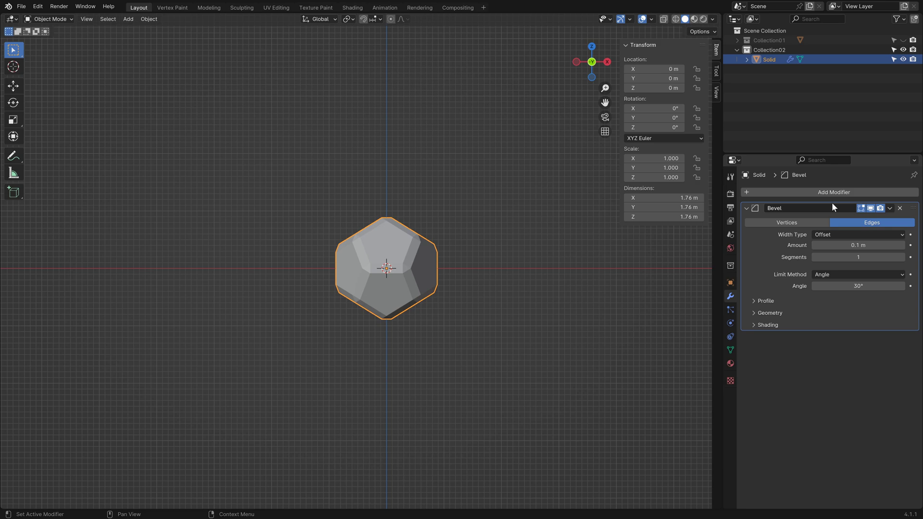
left_click(902, 257)
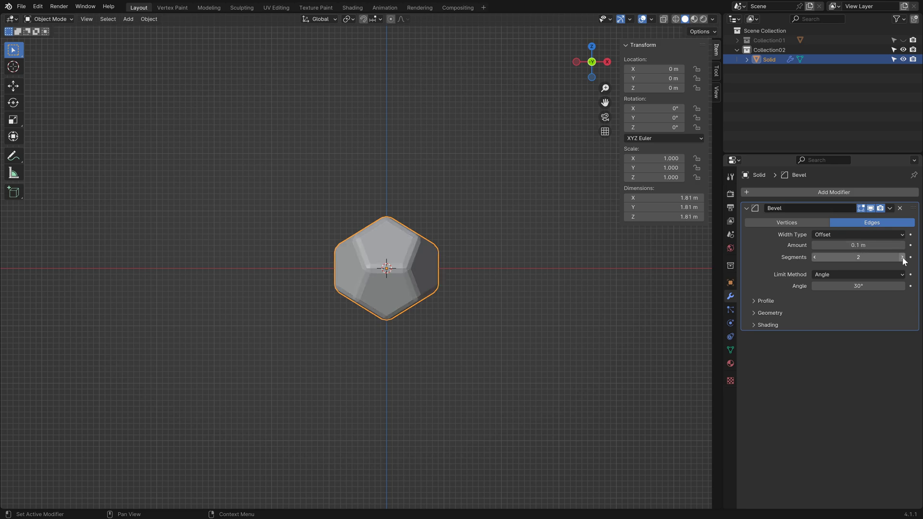
left_click(874, 276)
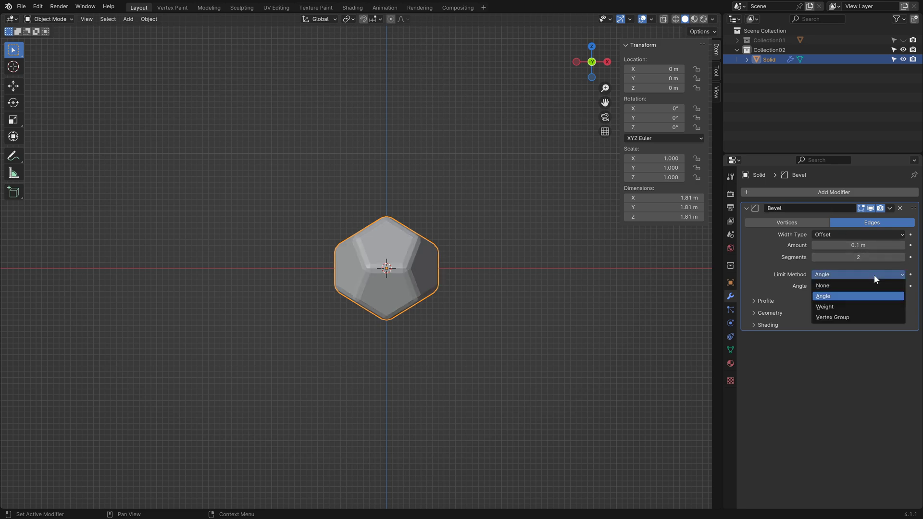
left_click(863, 306)
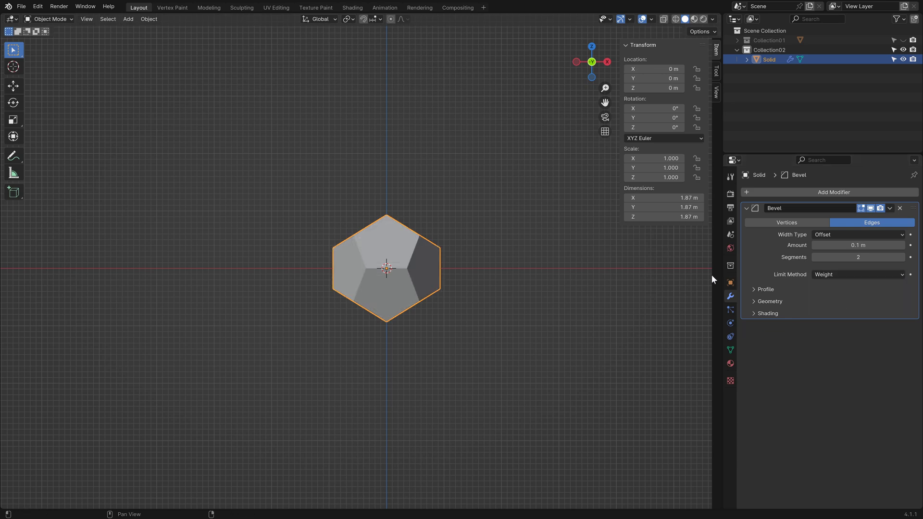
right_click(529, 232)
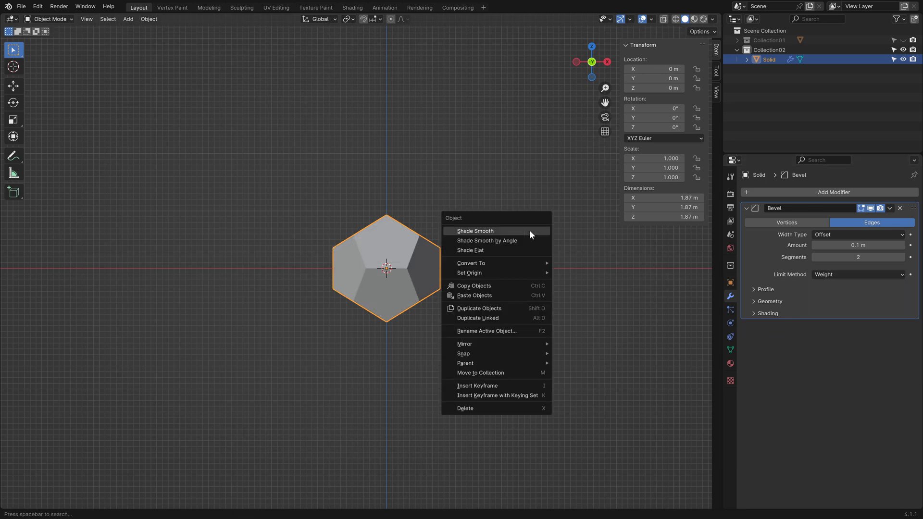
left_click(529, 232)
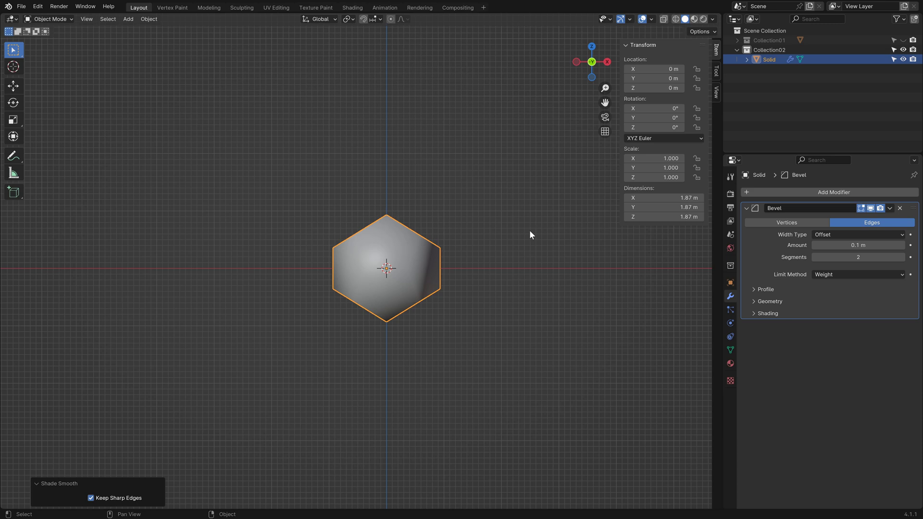
Step: In Edit Mode, set the mean bevel weight of all edges to 1
key("Tab")
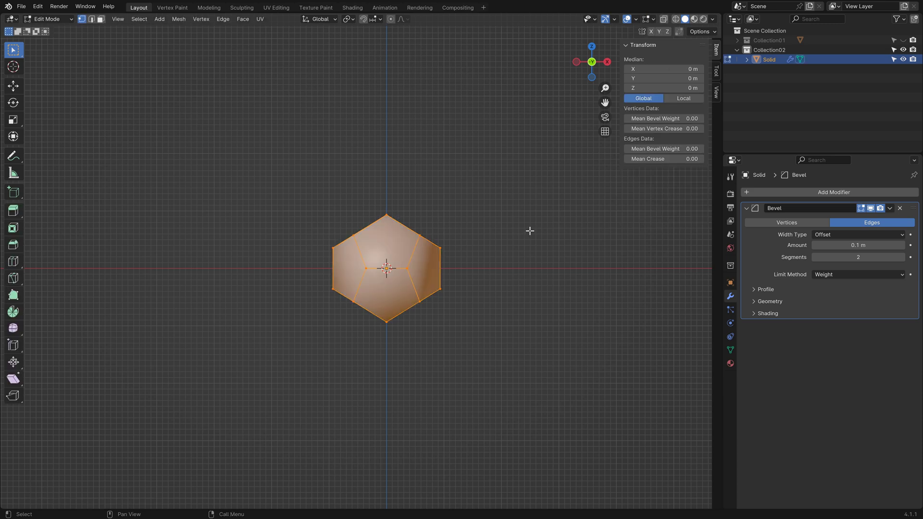
left_click(653, 150)
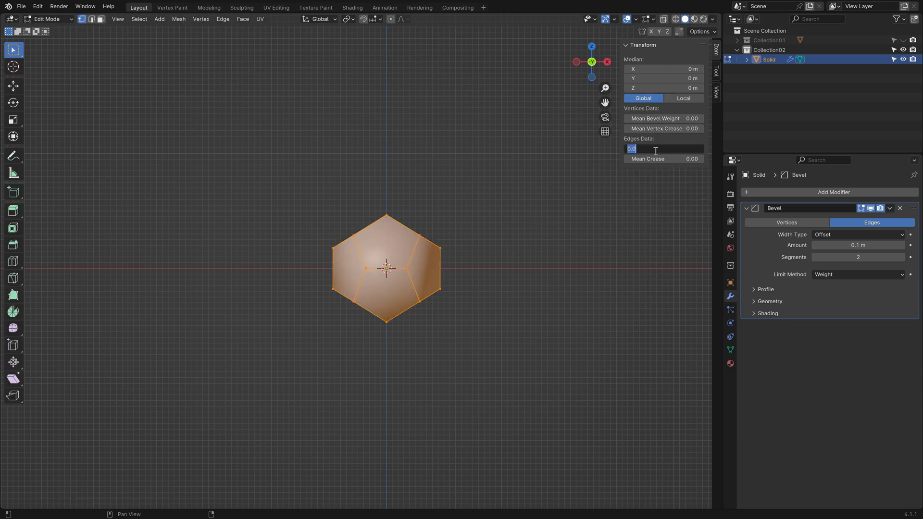
type("1")
key("Return")
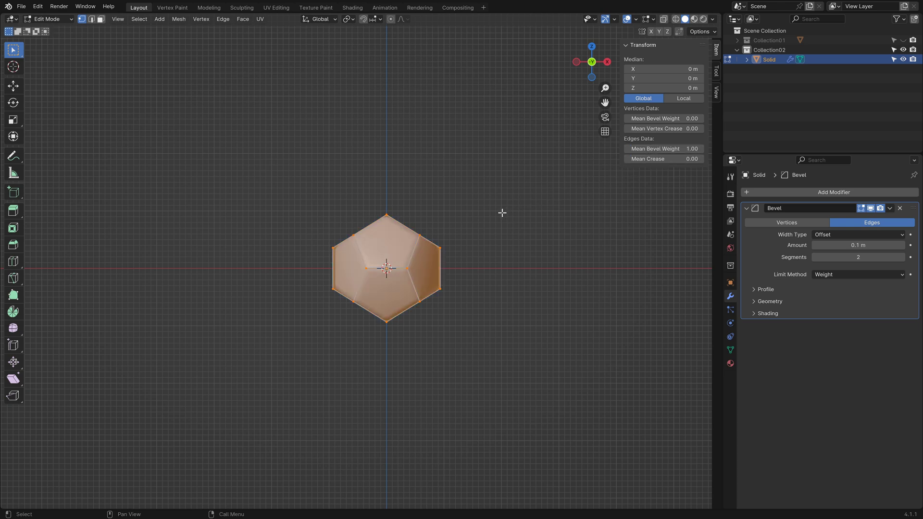
Step: Rotate the mesh about 31.7°, scale it by 1.7, and stretch it 2.4 on Z
key("r")
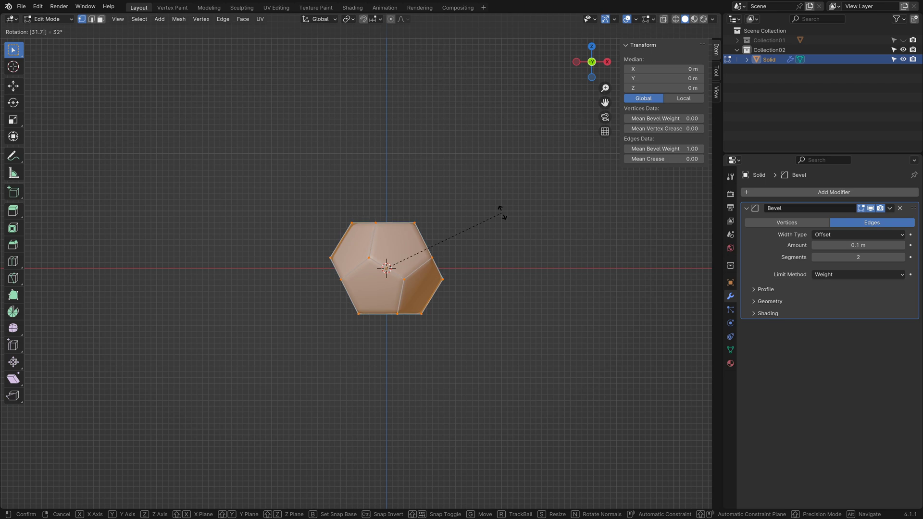
left_click(500, 212)
type("s1.7")
key("Return")
type("sz2.4")
key("Return")
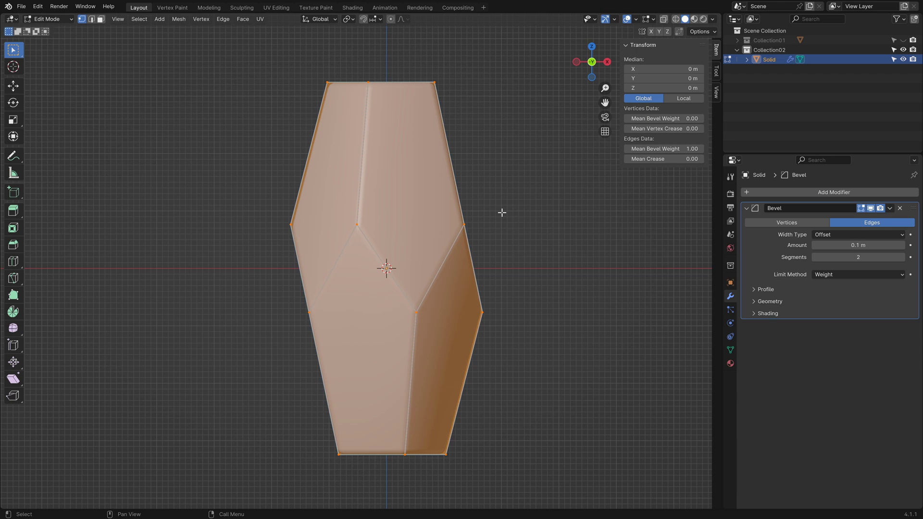
Step: Tilt the crystal's top face 17.6° and shrink it to about 0.76
key("alt+a")
key("3")
key("KP_8")
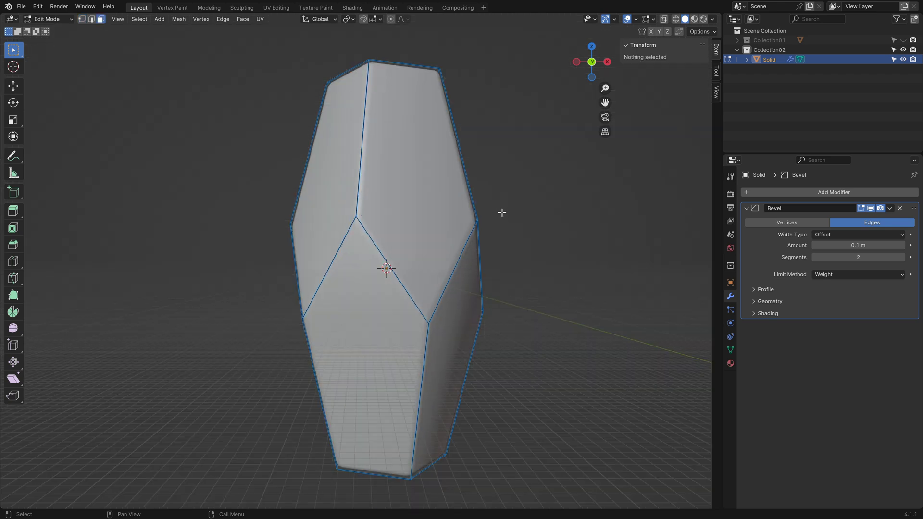
key("KP_8")
key("KP_4")
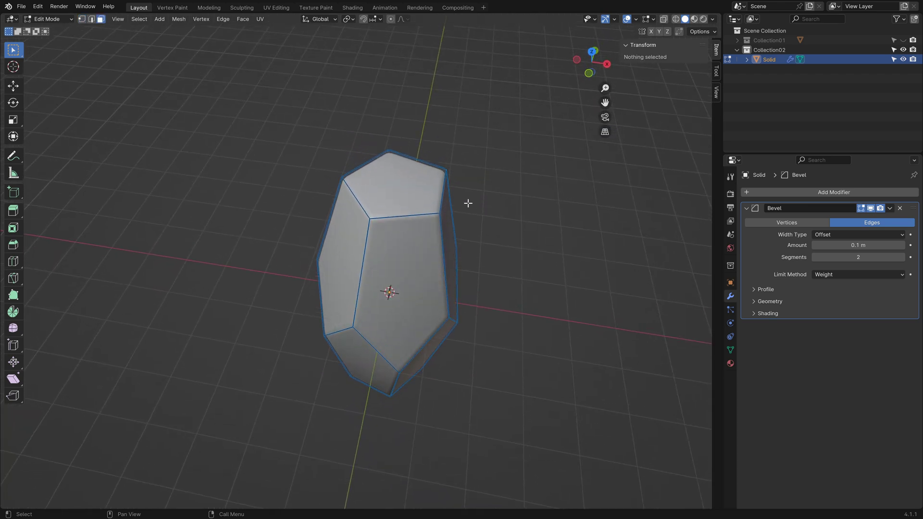
left_click(417, 193)
key("KP_1")
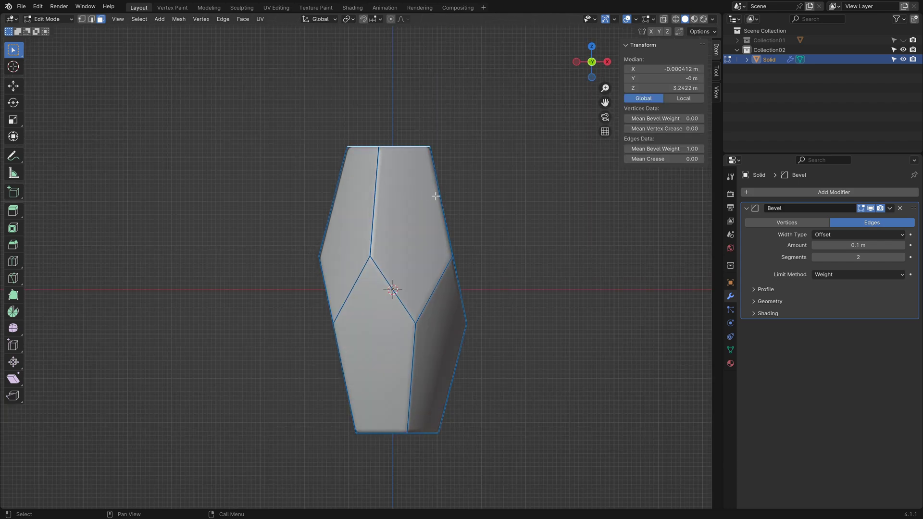
key("r")
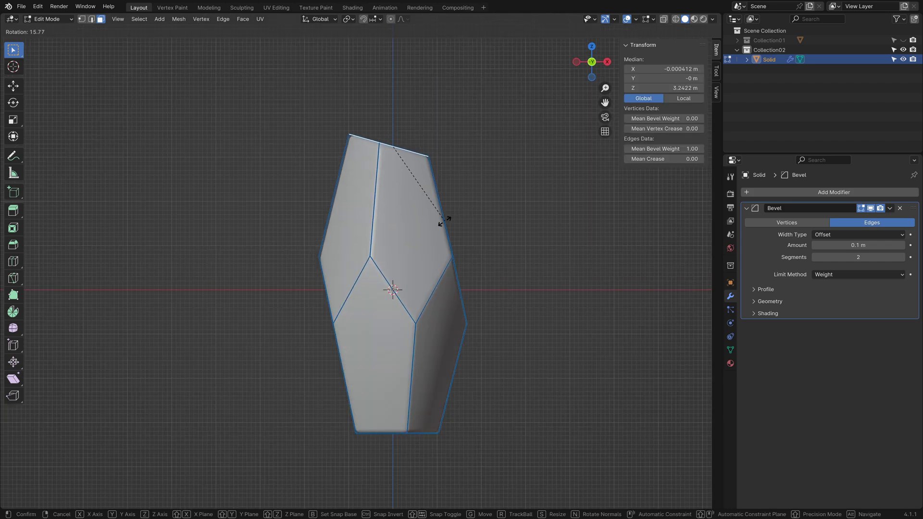
left_click(441, 221)
key("s")
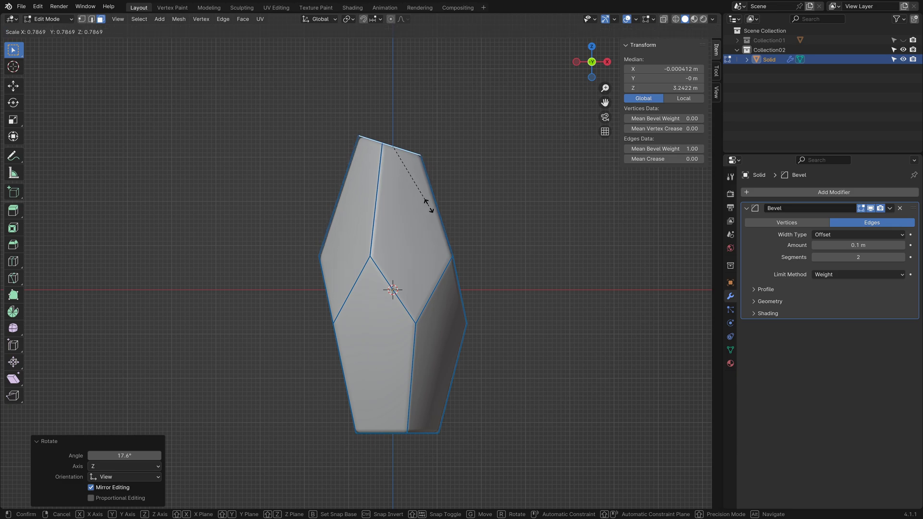
left_click(428, 204)
Step: Slide the middle-row vertices up on one side and down on the opposite side
key("1")
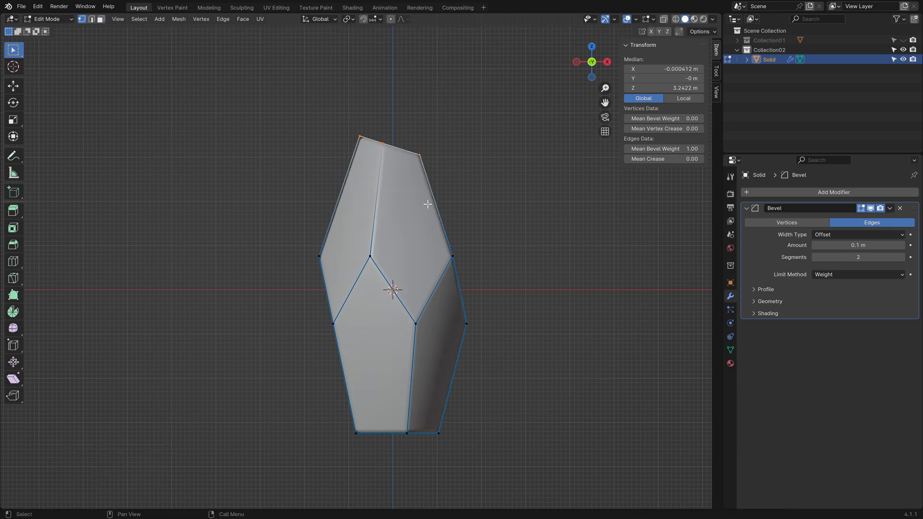
key("KP_8")
key("KP_4")
key("KP_4")
key("KP_4")
key("KP_4")
key("KP_4")
key("KP_4")
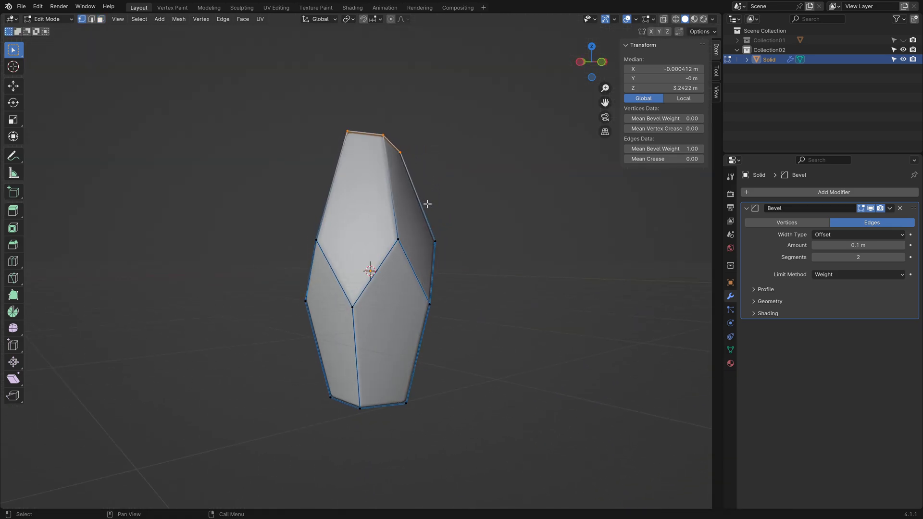
left_click_drag(427, 204, 258, 248)
key("shift+v")
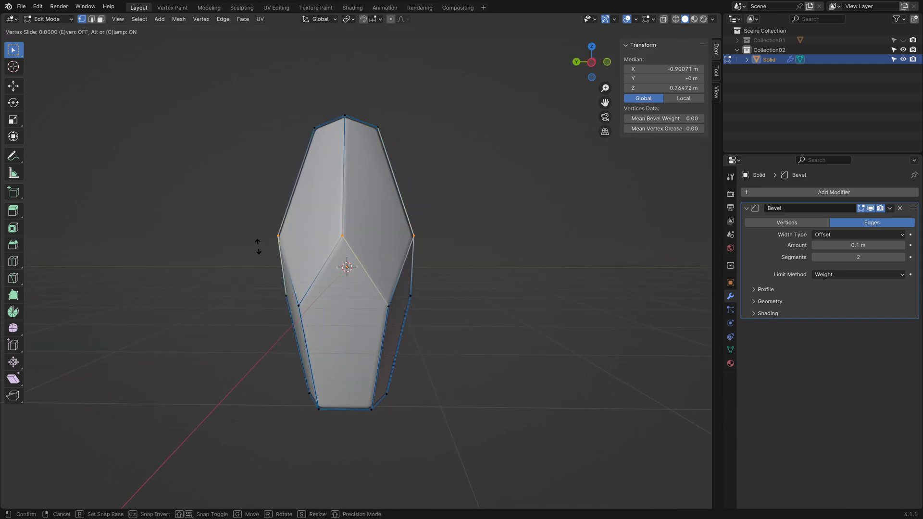
left_click(260, 237)
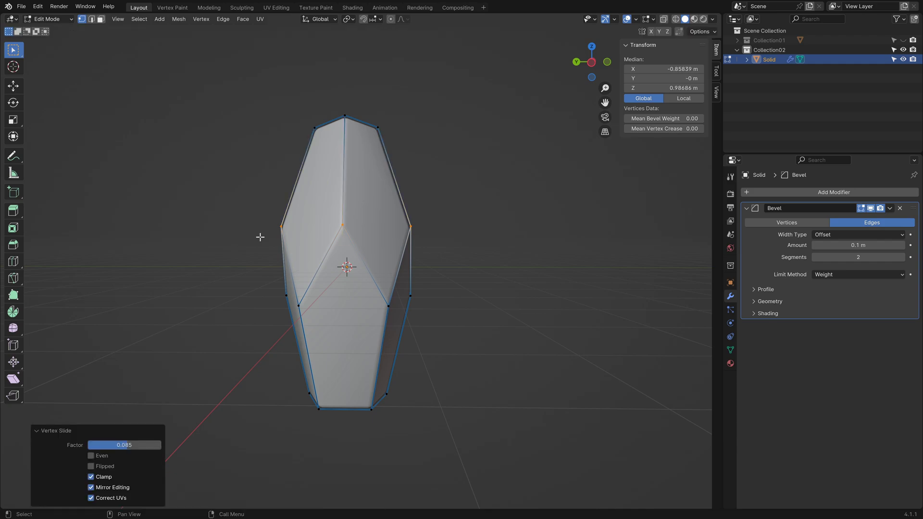
middle_click_drag(260, 237, 260, 237)
left_click_drag(296, 245, 488, 298)
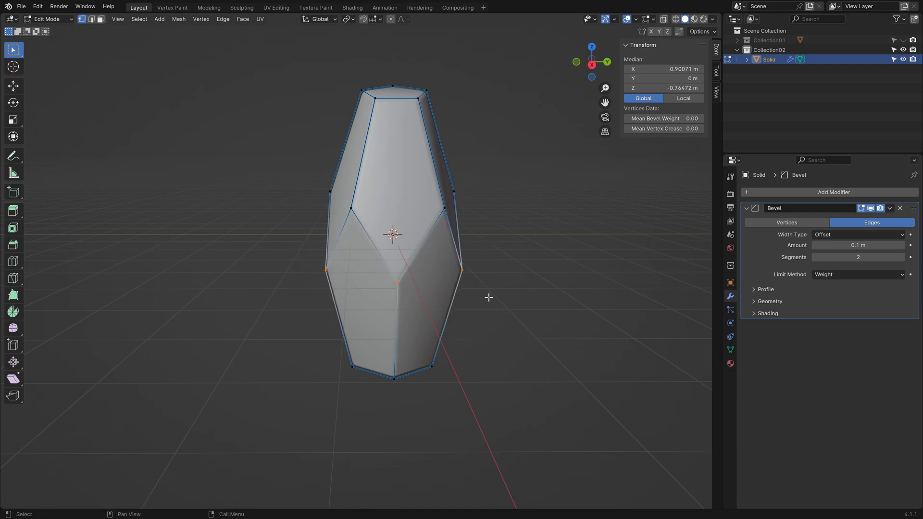
key("shift+v")
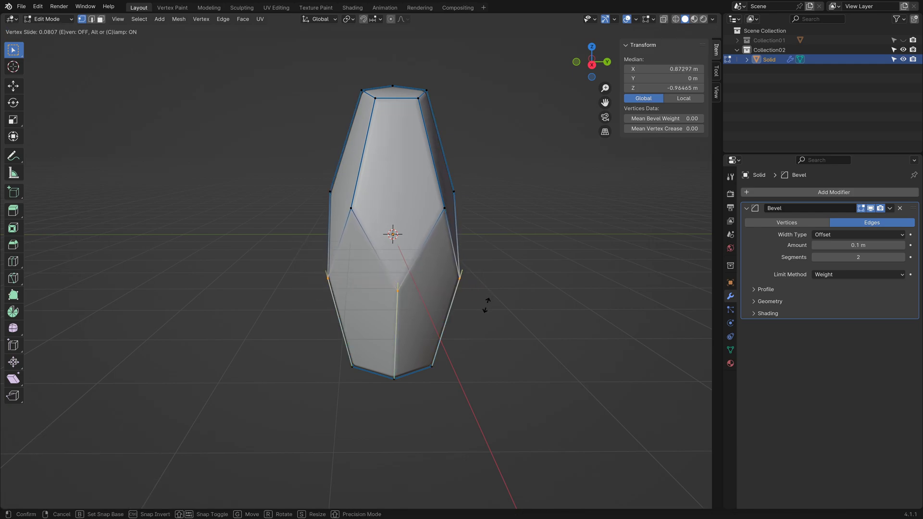
left_click(485, 308)
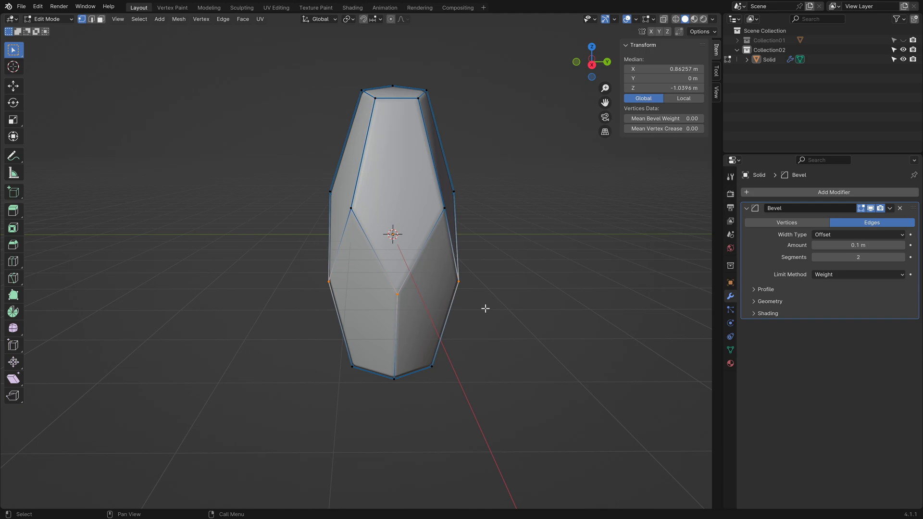
Step: Apply the Bevel modifier in Object Mode and switch to the Vertex Paint workspace
key("Tab")
middle_click_drag(485, 309, 485, 309)
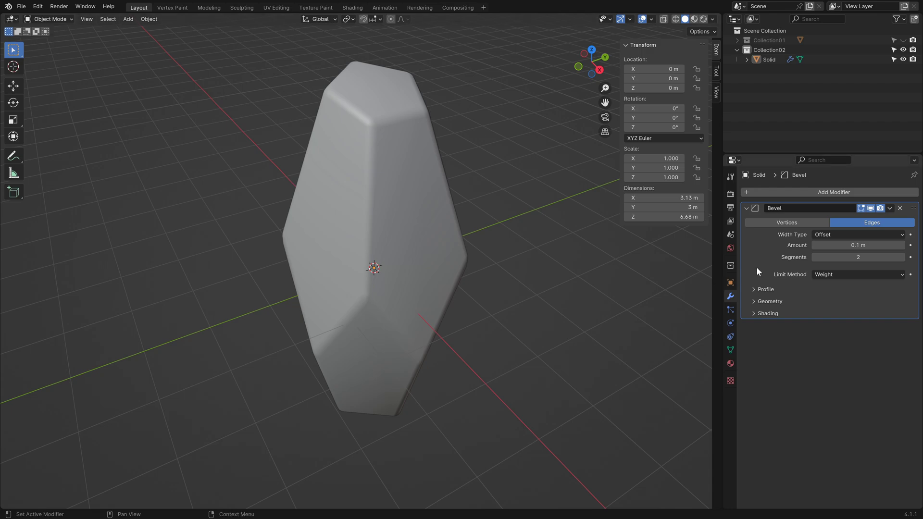
key("ctrl+a")
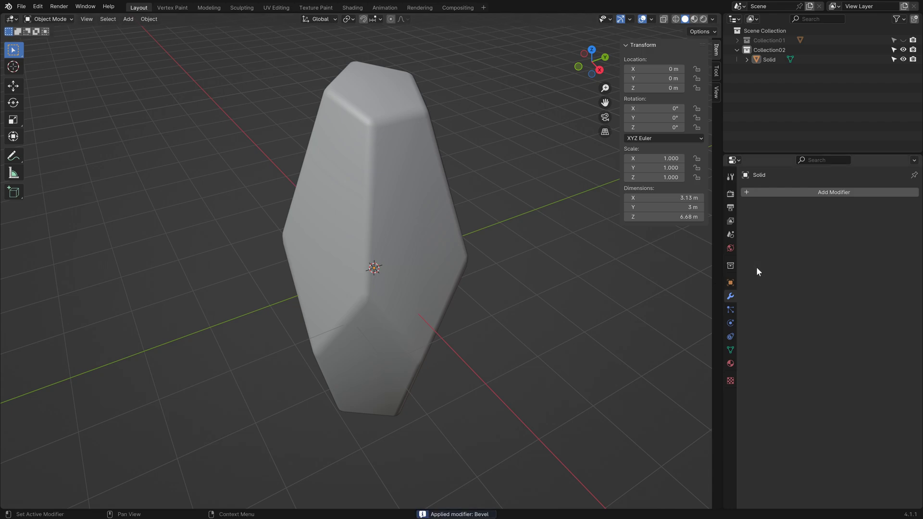
key("ctrl+Page_Down")
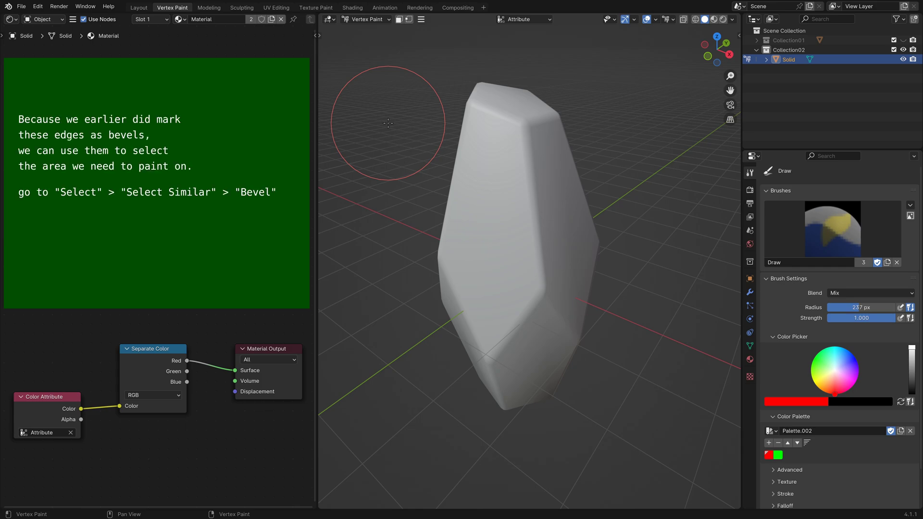
Step: Select all faces matching one bevelled edge via Select Similar > Bevel, then return to Vertex Paint
key("Tab")
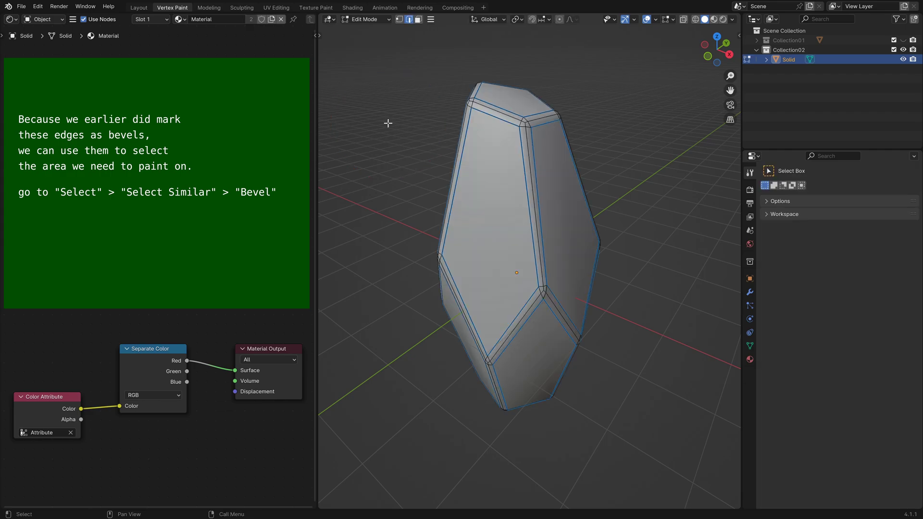
left_click(524, 174)
left_click(431, 21)
mouse_move(445, 42)
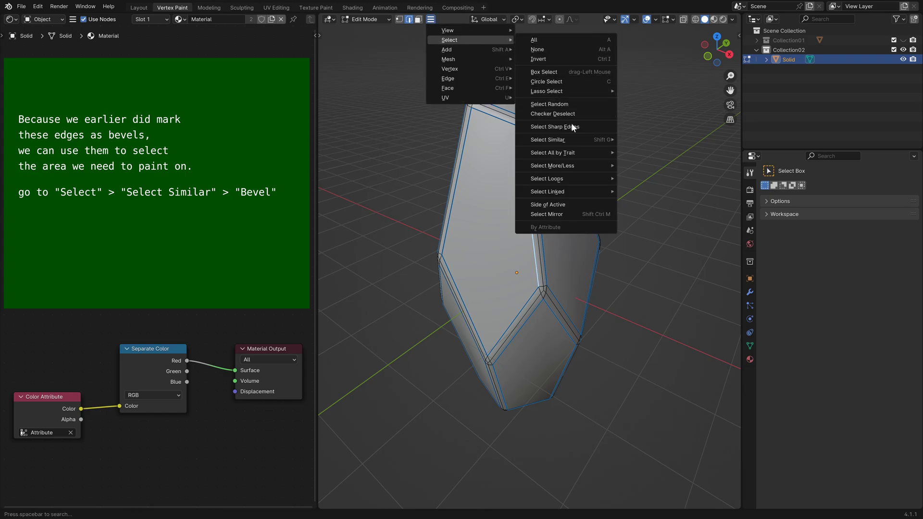
mouse_move(579, 139)
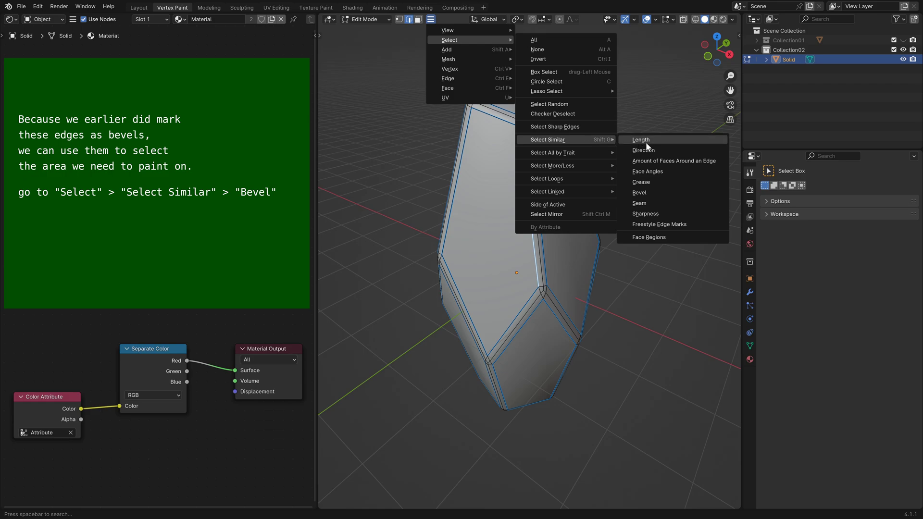
left_click(670, 191)
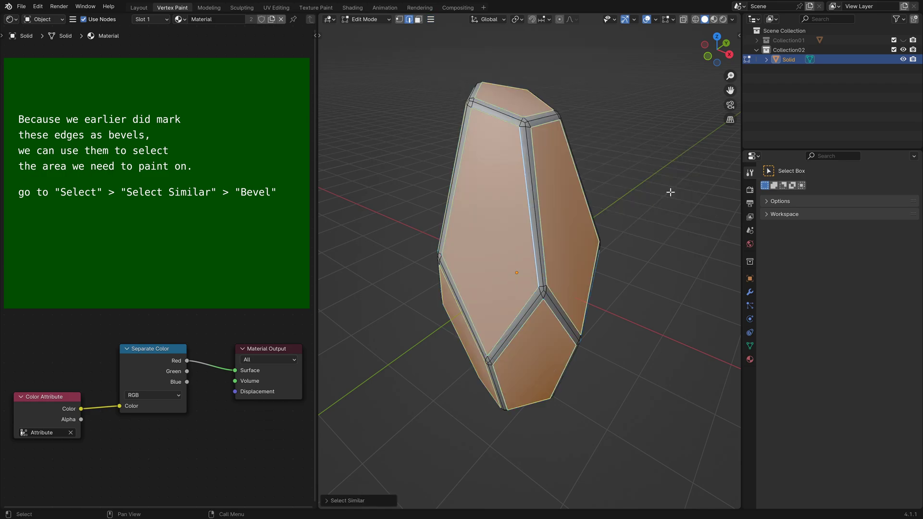
key("Tab")
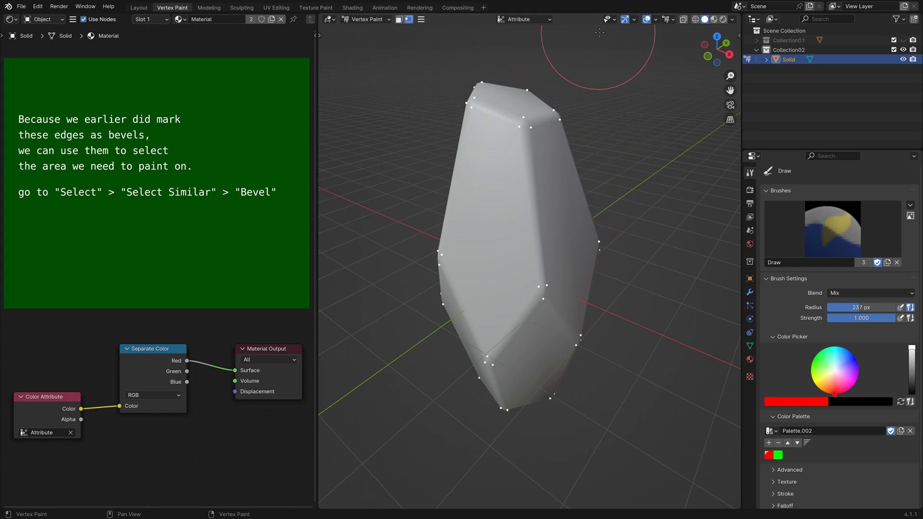
Step: Switch to Material Preview with the floor hidden, select the Separate Color node, and set brush blend to Subtract
left_click(714, 20)
left_click(656, 17)
left_click(631, 68)
left_click(147, 358)
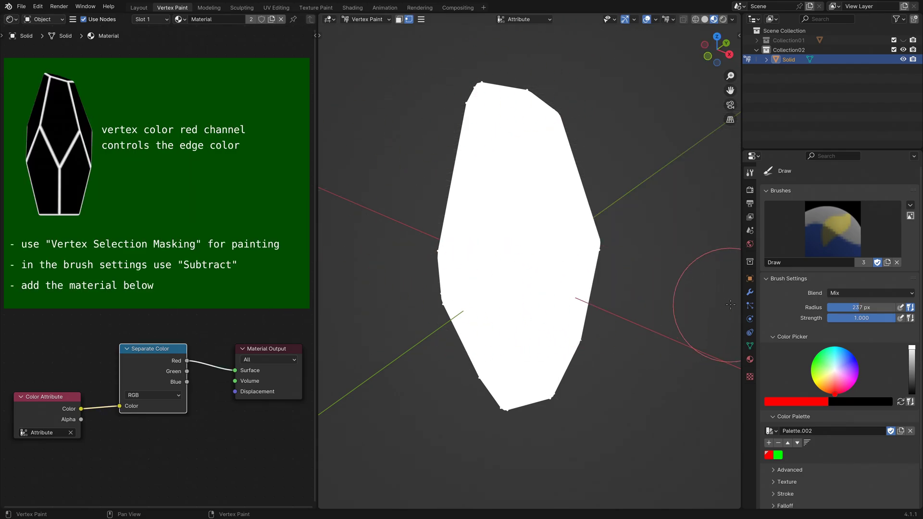
left_click(870, 291)
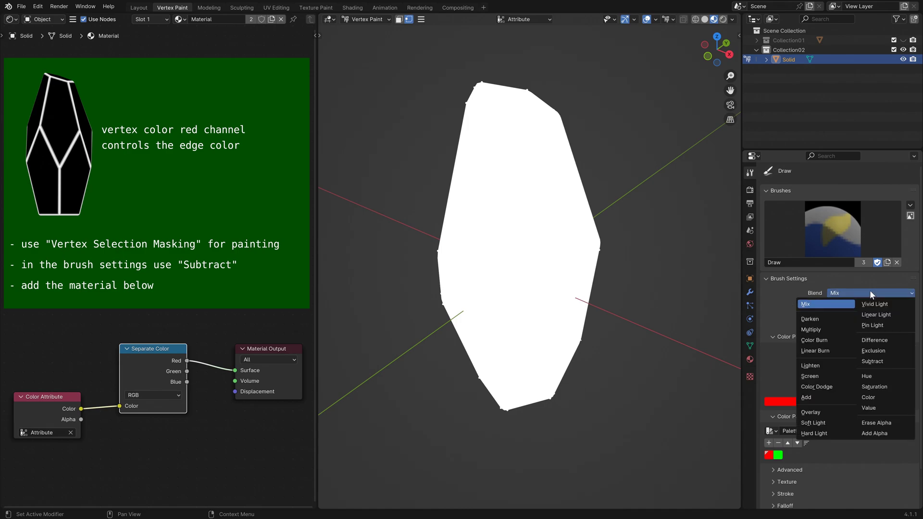
left_click(887, 361)
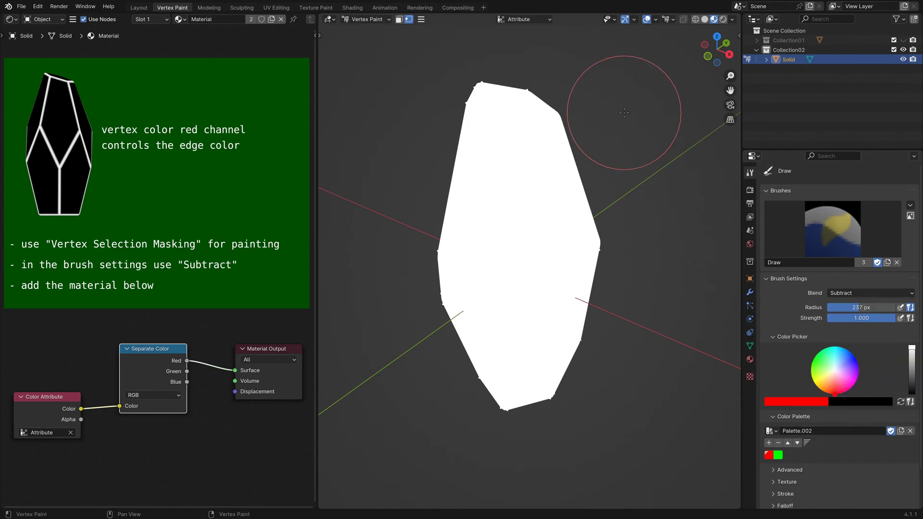
Step: Subtract red from the rock's flat faces, then return to Edit Mode in Solid shading
mouse_move(625, 114)
middle_mouse_down()
mouse_move(614, 103)
mouse_move(553, 169)
middle_mouse_up()
mouse_move(553, 169)
left_mouse_down()
mouse_move(526, 154)
mouse_move(517, 243)
left_mouse_up()
mouse_move(517, 244)
middle_mouse_down()
mouse_move(486, 255)
mouse_move(477, 371)
mouse_move(457, 279)
mouse_move(510, 268)
mouse_move(449, 226)
mouse_move(552, 179)
mouse_move(568, 188)
mouse_move(536, 226)
mouse_move(586, 207)
mouse_move(547, 212)
mouse_move(531, 168)
mouse_move(583, 207)
mouse_move(577, 195)
mouse_move(501, 214)
mouse_move(643, 210)
mouse_move(540, 165)
mouse_move(532, 217)
mouse_move(533, 206)
mouse_move(633, 334)
mouse_move(625, 233)
mouse_move(639, 270)
middle_mouse_up()
key("Tab")
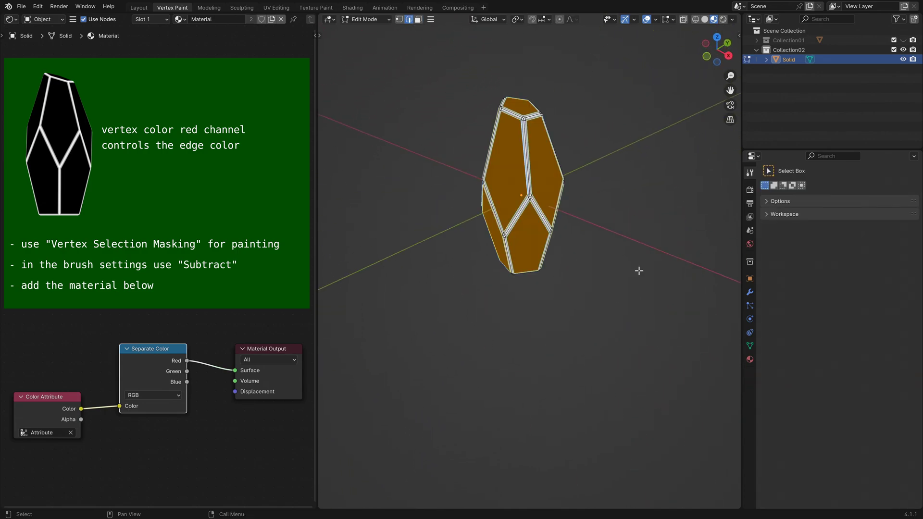
left_click(705, 20)
scroll(623, 58, "up", 3)
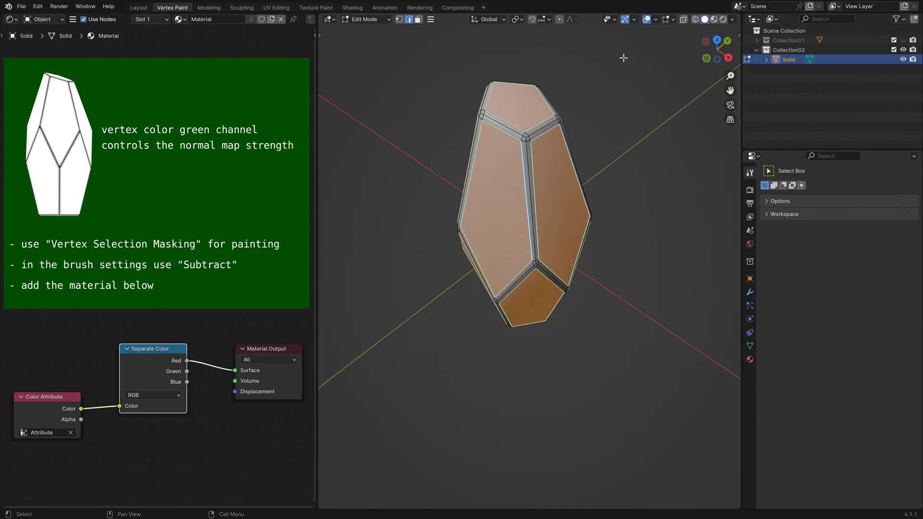
Step: In vertex select mode, invert the selection to pick the edge vertices
scroll(623, 57, "up", 1)
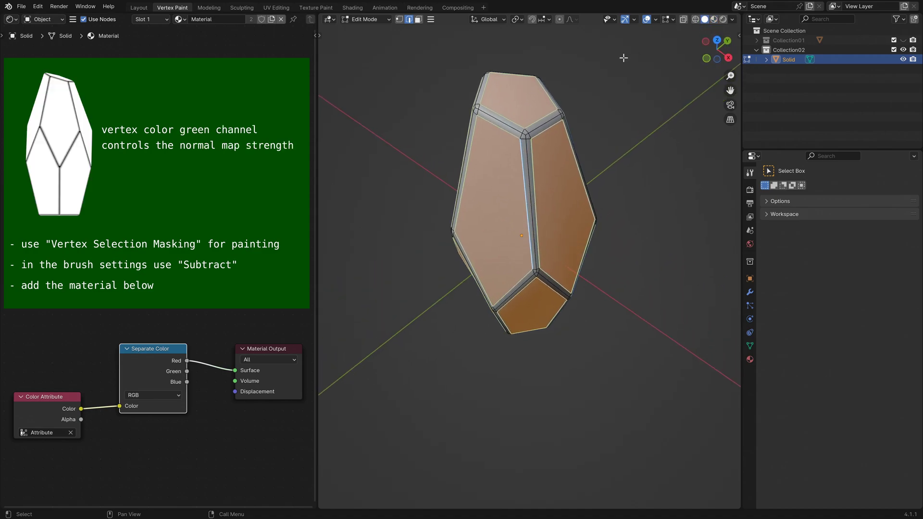
left_click(399, 19)
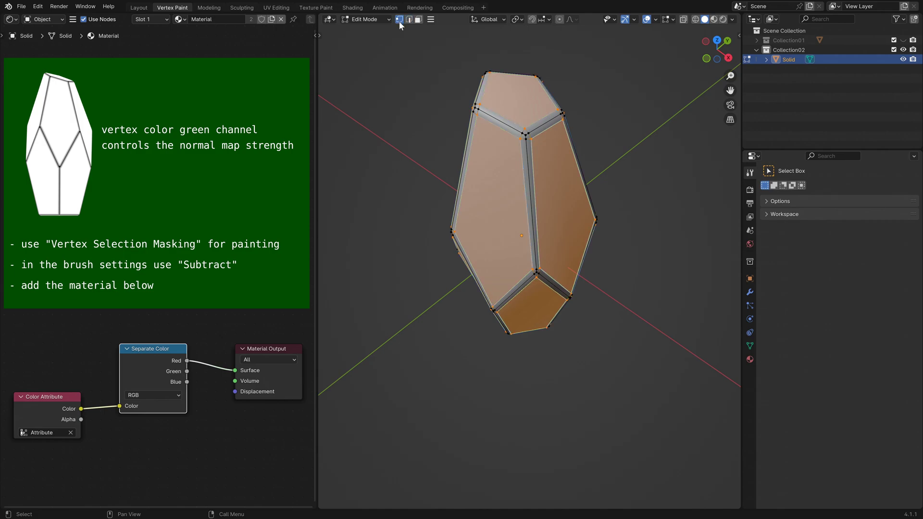
left_click(431, 19)
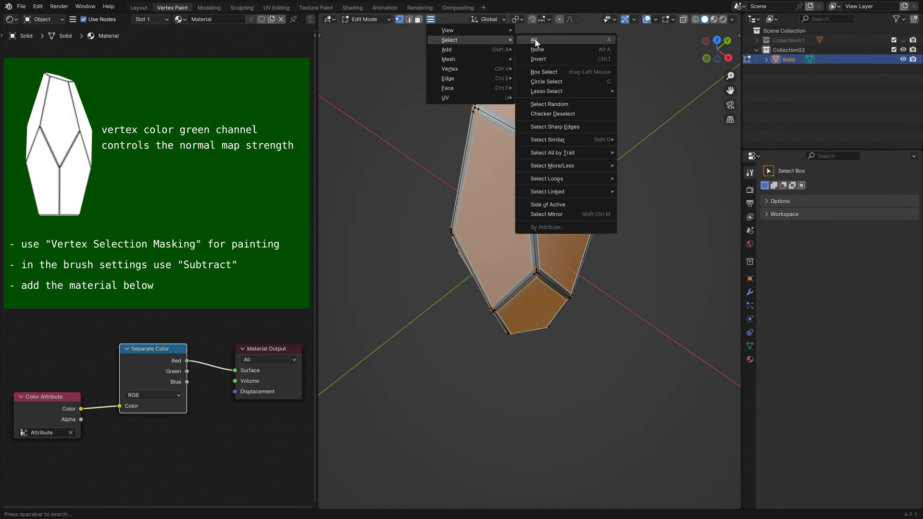
left_click(568, 59)
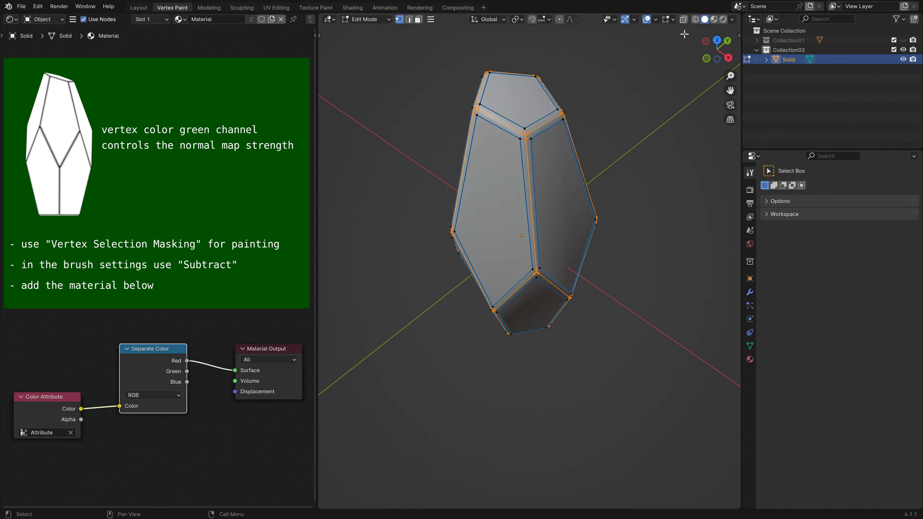
Step: In Material Preview vertex painting, subtract green along the rock's bevelled edges
left_click(714, 19)
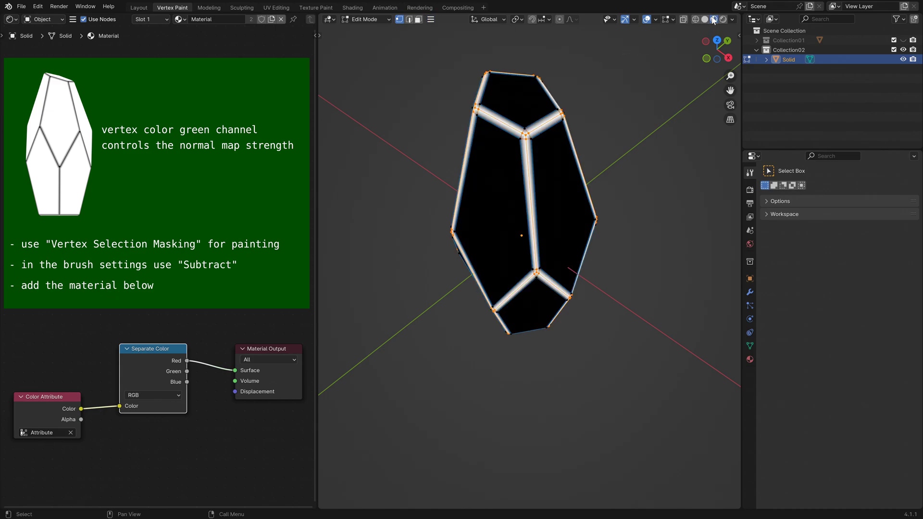
key("Tab")
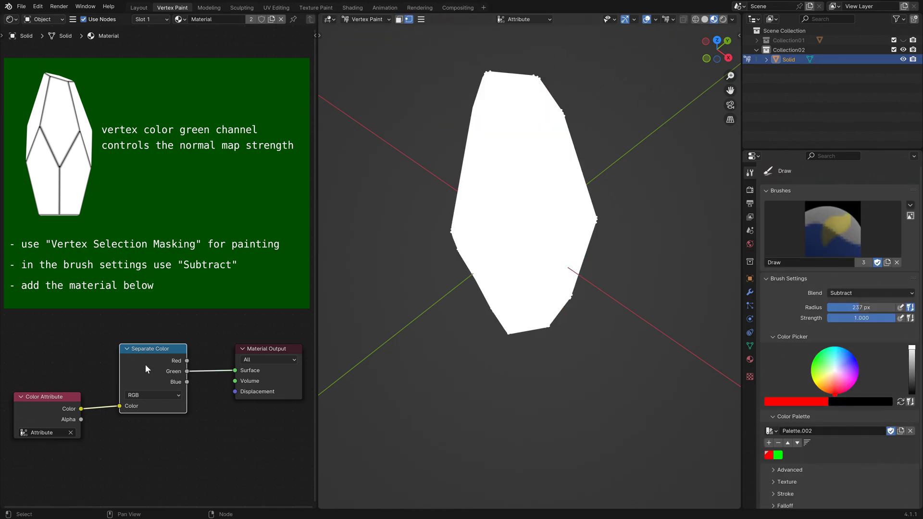
left_click(778, 455)
mouse_move(534, 96)
left_mouse_down()
mouse_move(493, 153)
mouse_move(509, 219)
mouse_move(484, 181)
left_mouse_up()
middle_click_drag(484, 181, 524, 236)
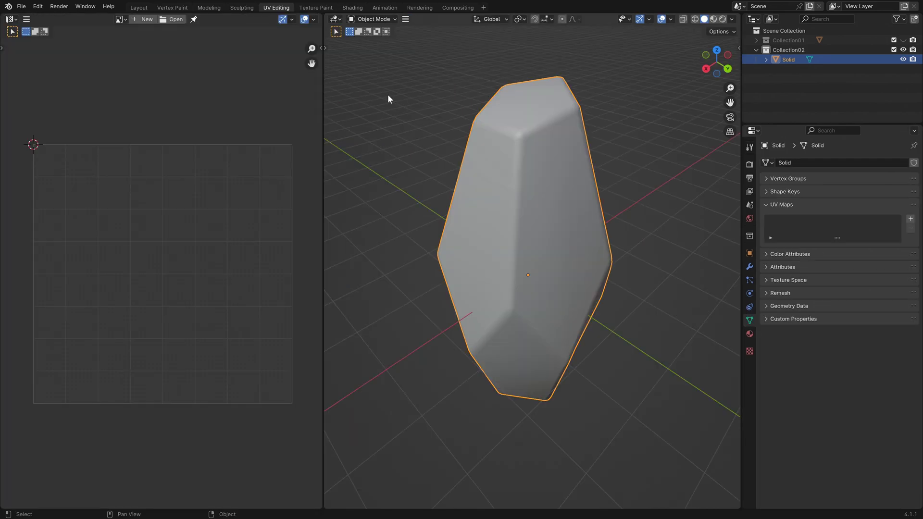
Step: Mark the selected edges as seams, then select all and unwrap the mesh into UV islands
key("Tab")
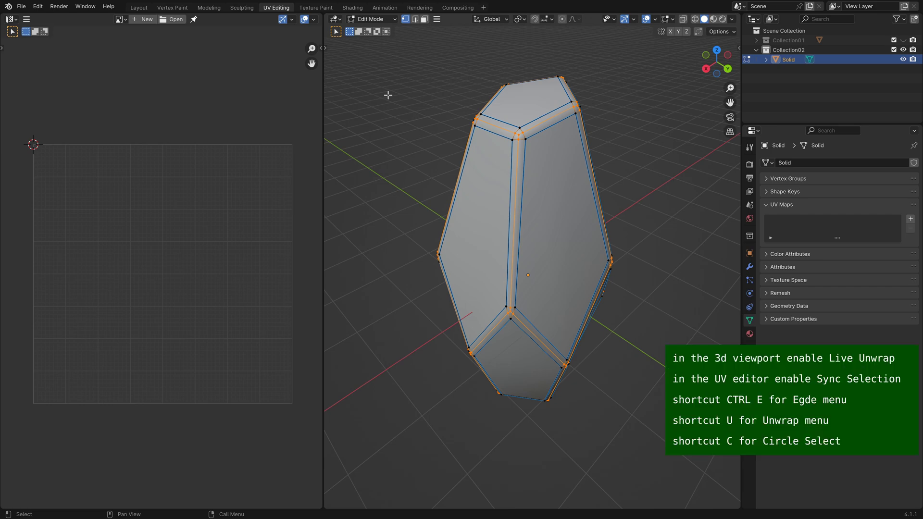
key("ctrl")
key("ctrl+e")
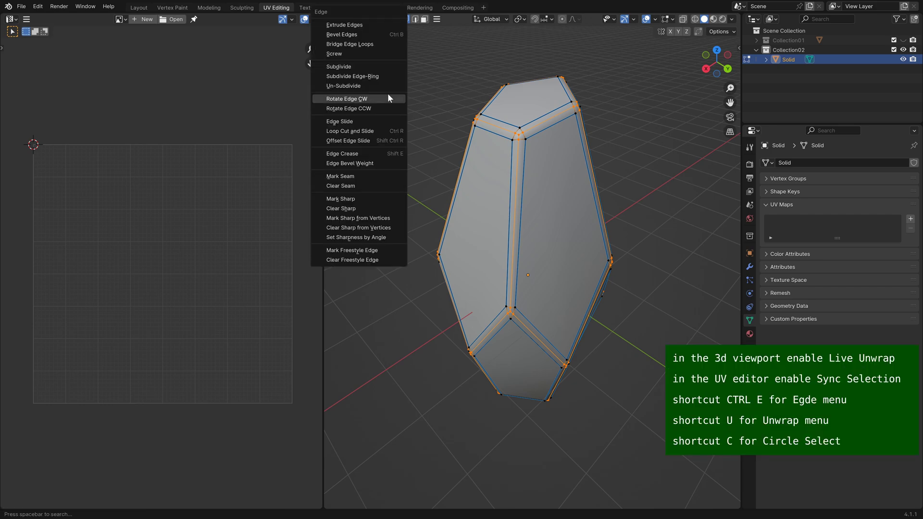
left_click(378, 177)
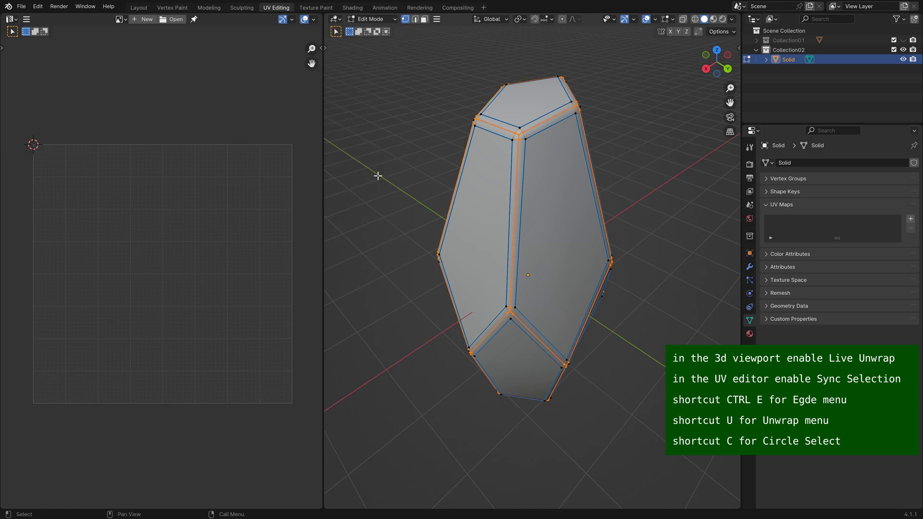
key("a")
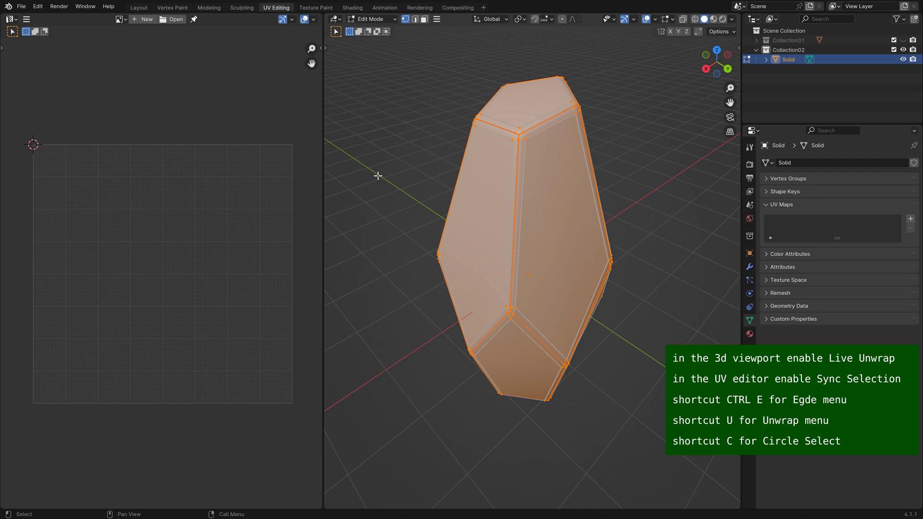
key("u")
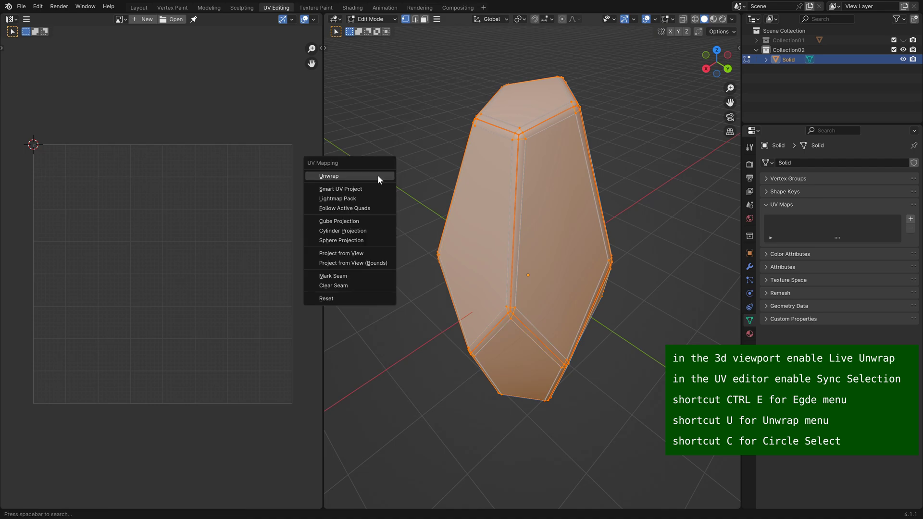
left_click(378, 178)
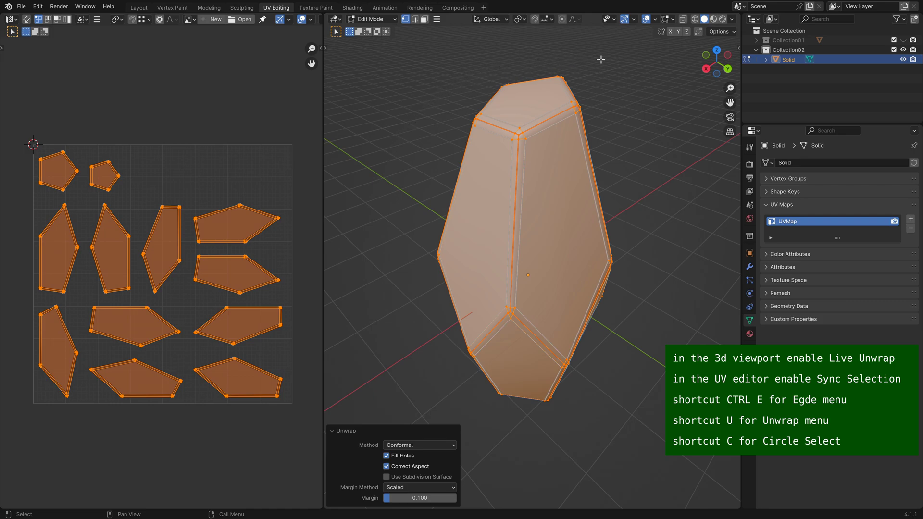
Step: Enable Live Unwrap and UV sync selection, then clear the seam on one top edge
left_click(720, 32)
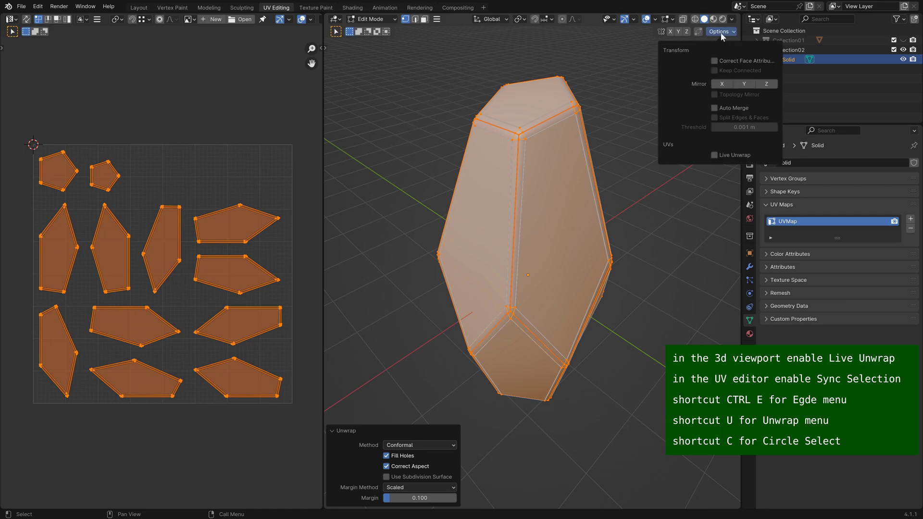
left_click(714, 154)
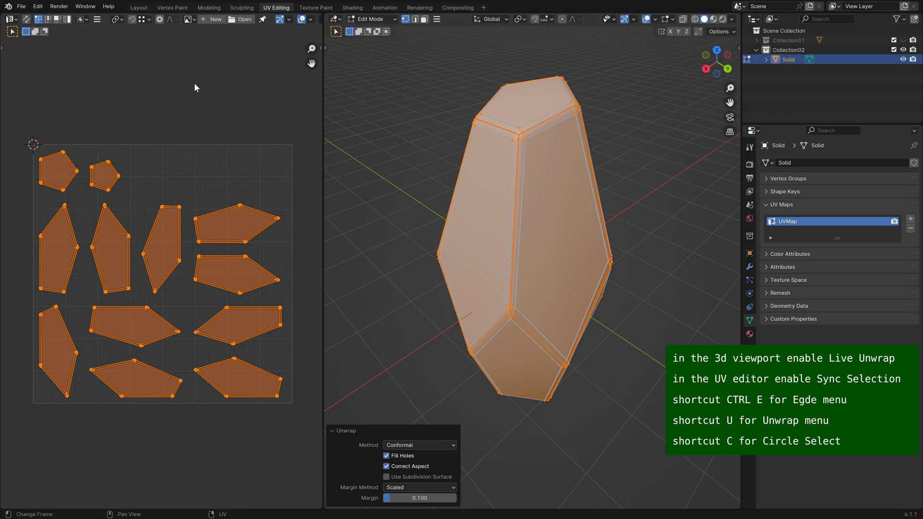
left_click(27, 20)
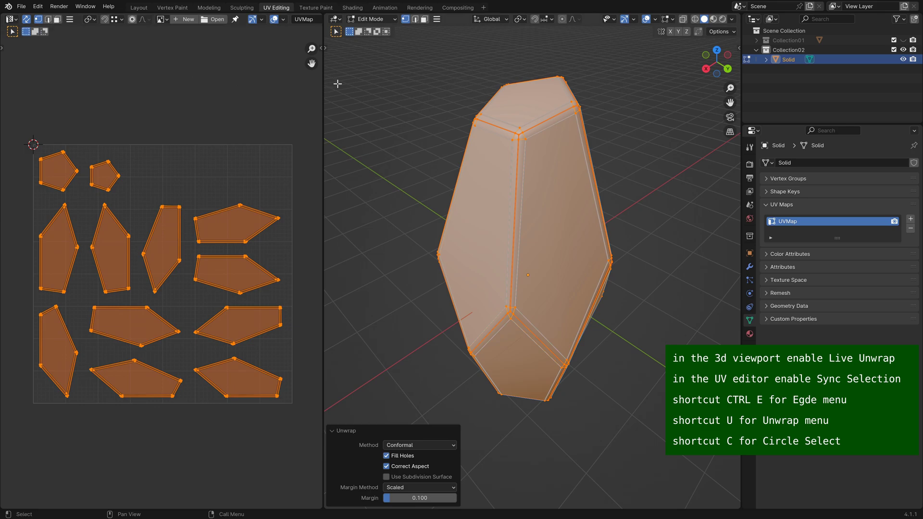
left_click(409, 84)
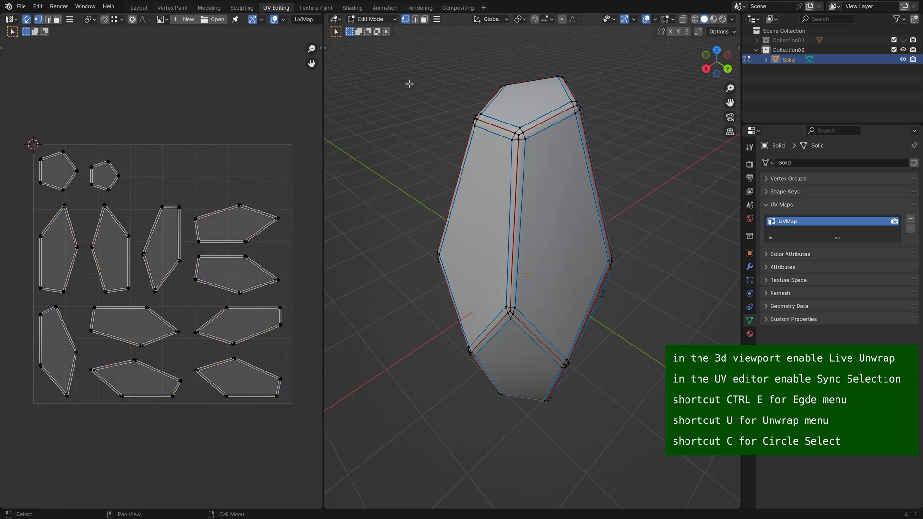
left_click(416, 21)
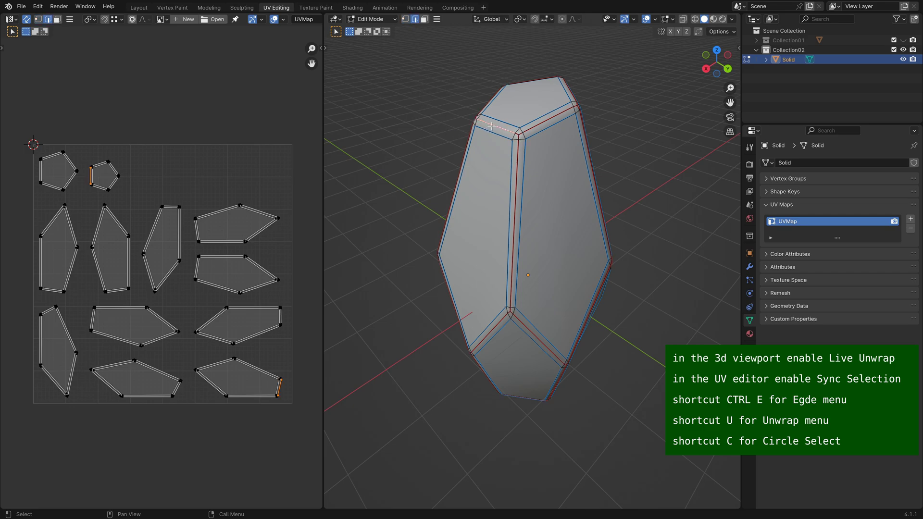
key("ctrl")
key("ctrl+e")
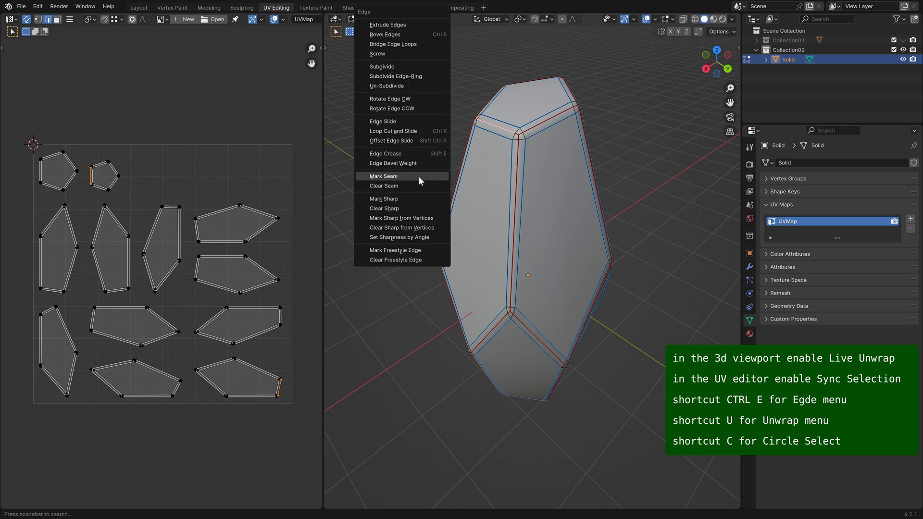
left_click(410, 186)
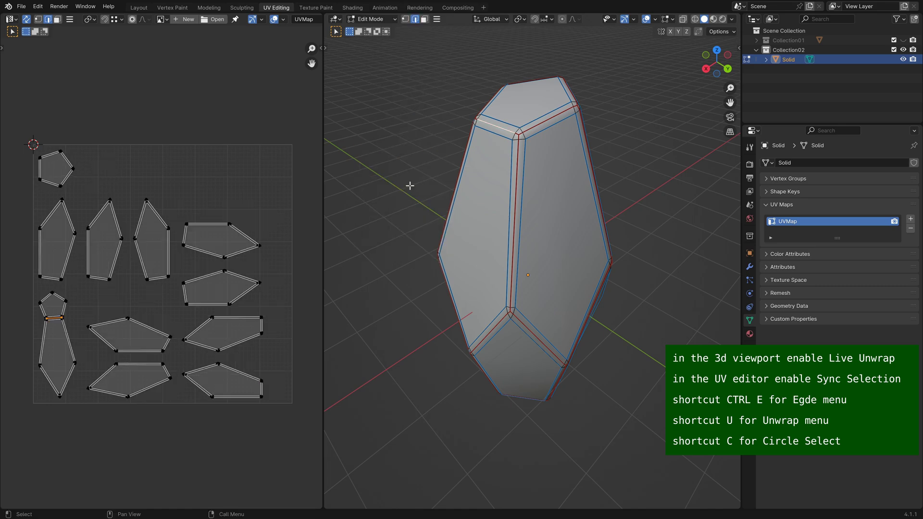
Step: Clear the seams on four vertical edges along one side of the crystal
key("c")
middle_click_drag(409, 186, 552, 181)
left_click(485, 170)
left_click(481, 169)
left_click(562, 165)
left_click(552, 181)
key("Escape")
key("ctrl+e")
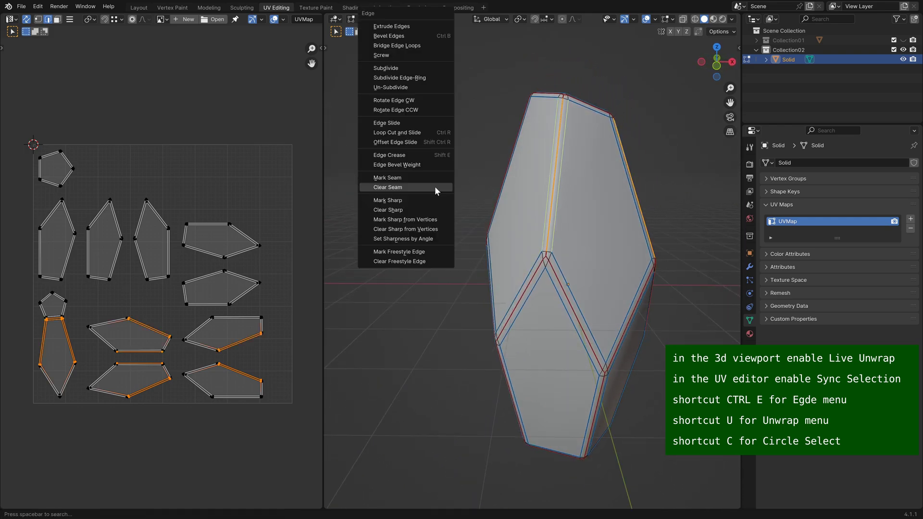
left_click(435, 187)
Step: Clear the seams on the other side's vertical edges and deselect everything
key("c")
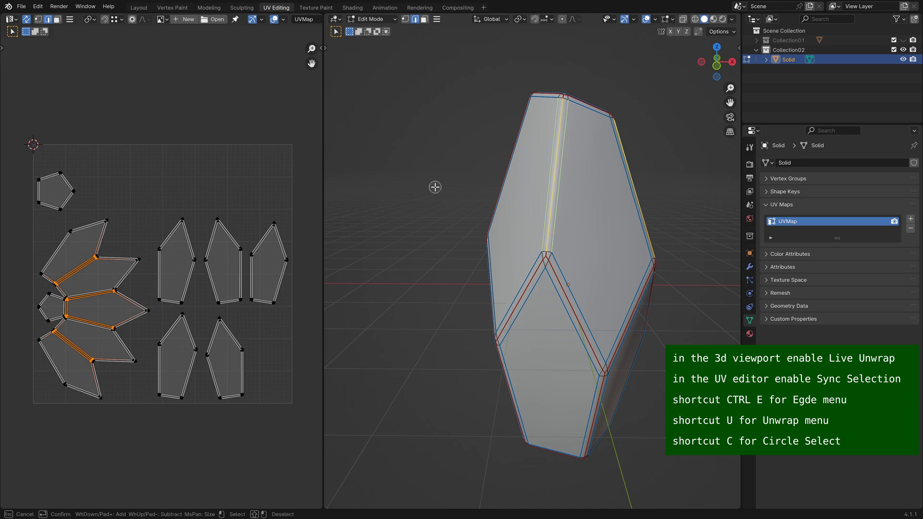
middle_click_drag(435, 187, 627, 262)
left_click(509, 255)
left_click(529, 237)
left_click(541, 279)
left_click(548, 205)
left_click(546, 224)
key("Escape")
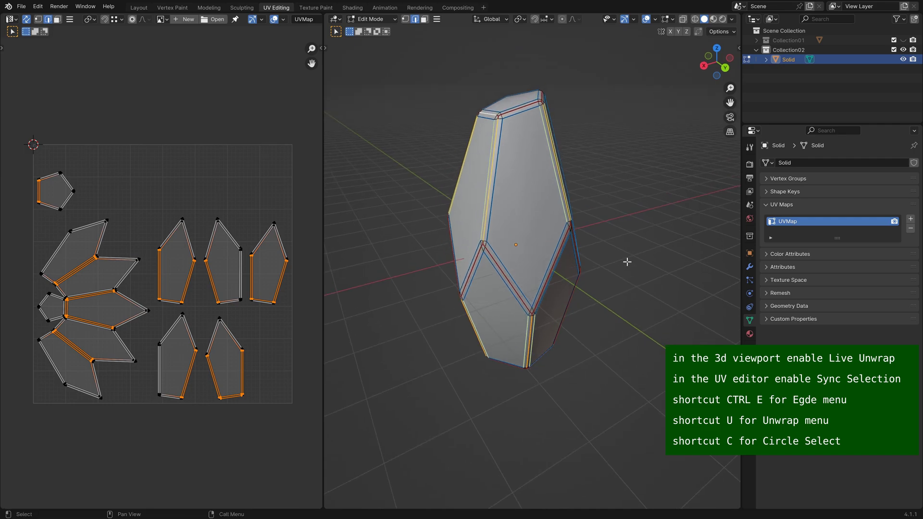
key("ctrl+e")
left_click(627, 262)
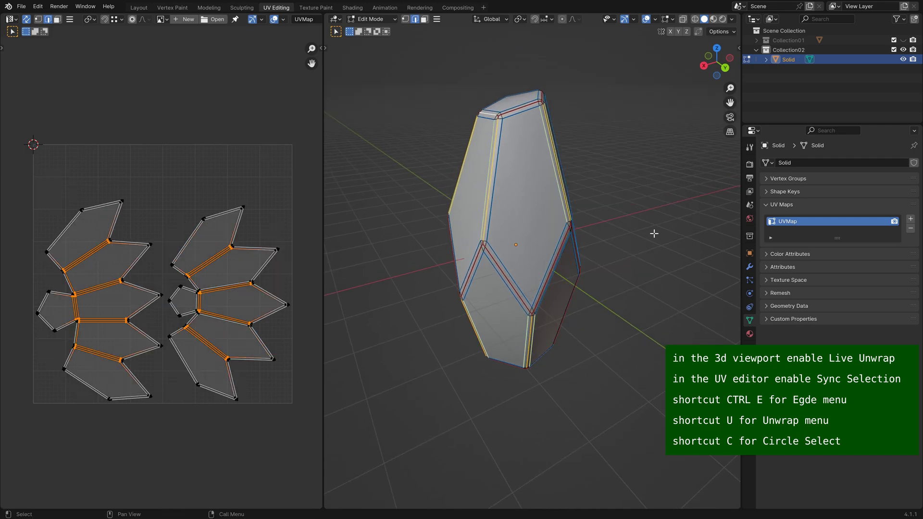
key("alt+a")
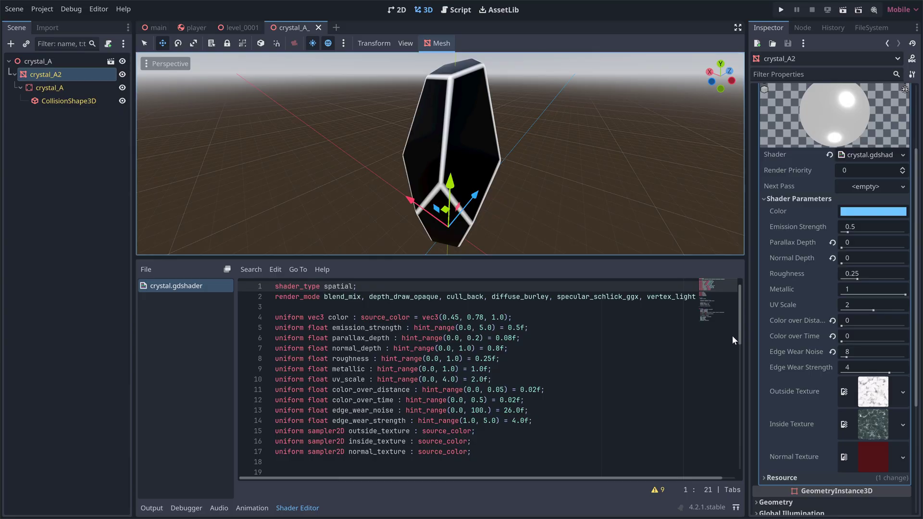
Step: Scroll crystal.gdshader to fragment() and select sine_wave on line 44 and COLOR on line 52
scroll(737, 339, "down", 6)
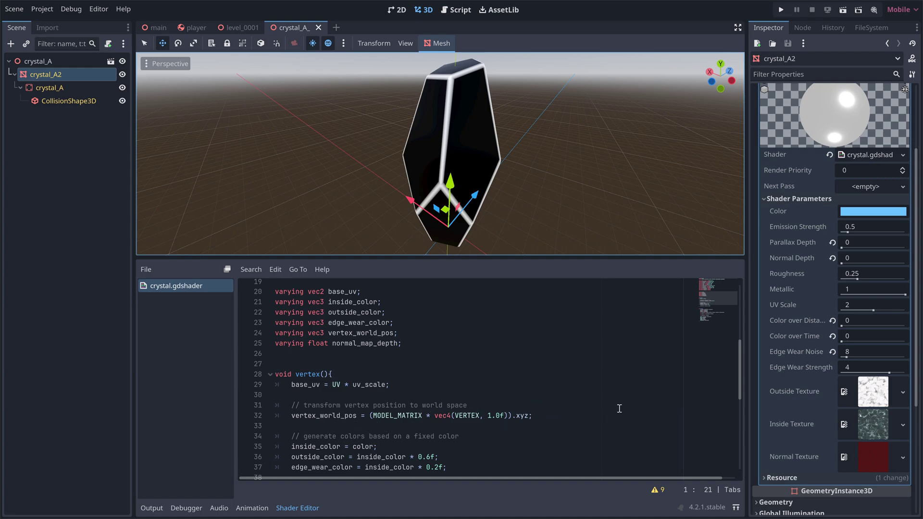
left_click_drag(740, 362, 732, 436)
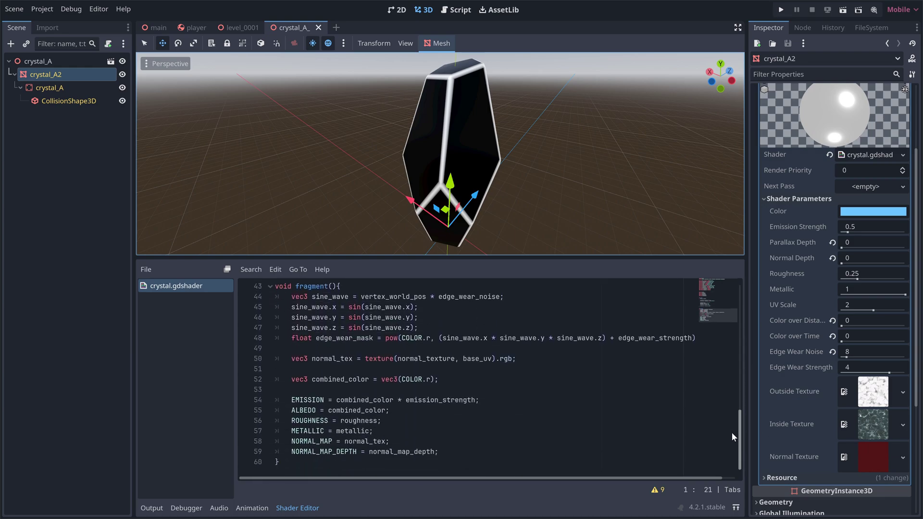
double_click(339, 295)
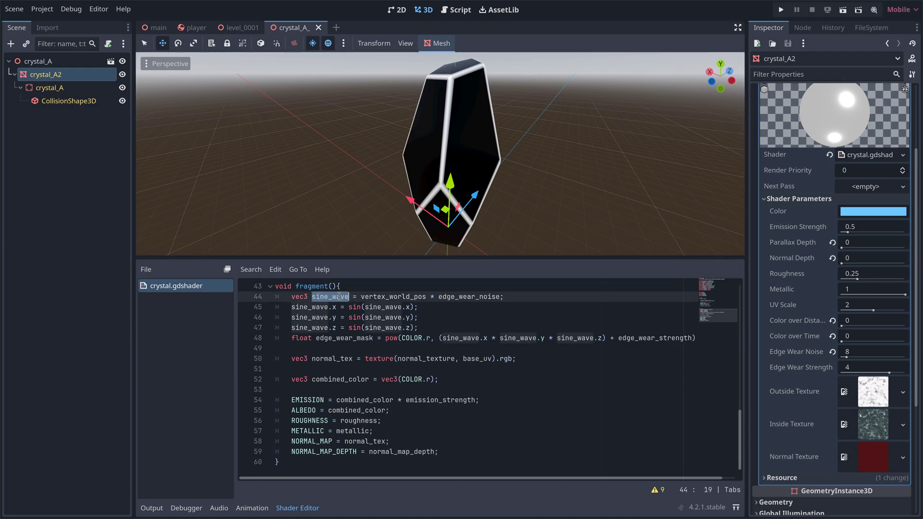
double_click(413, 379)
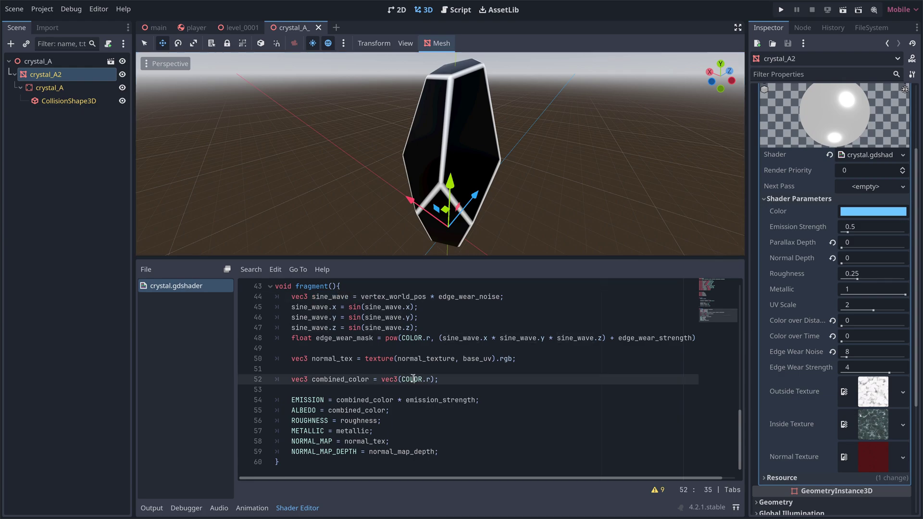
Step: Output sine_wave as the colour on line 52 and raise Edge Wear Noise to preview it
key("BackSpace")
key("Delete")
key("Delete")
type("sine_wave")
mouse_move(856, 352)
left_mouse_down()
mouse_move(917, 352)
mouse_move(847, 360)
left_mouse_up()
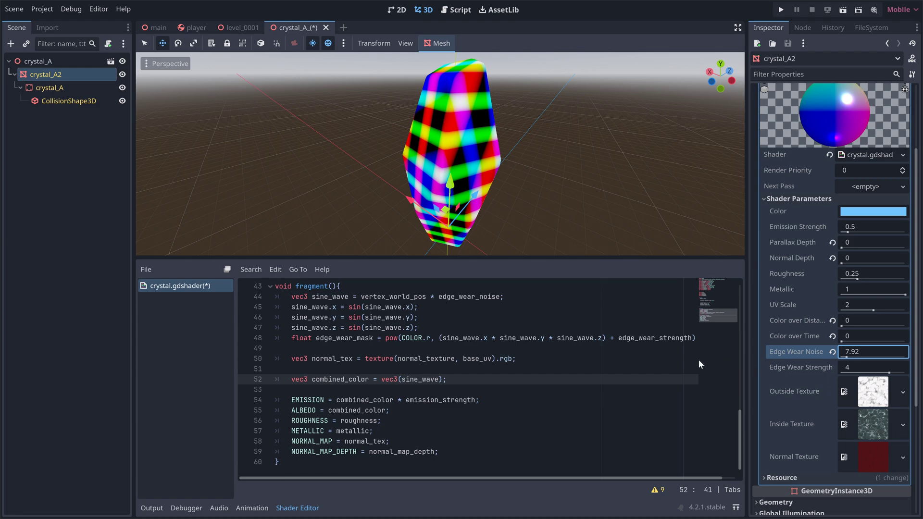
Step: Replace sine_wave with edge_wear_mask on line 52 and fly closer to inspect the mask
double_click(339, 338)
key("ctrl+c")
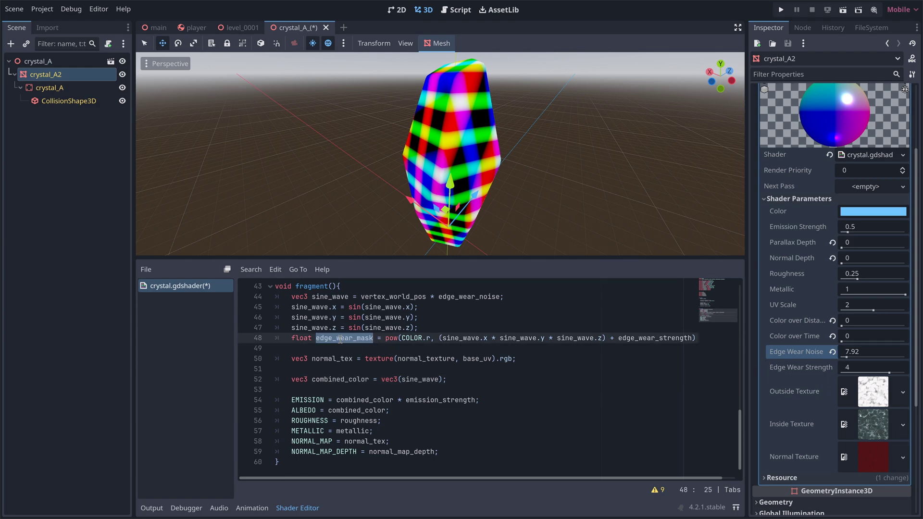
double_click(422, 380)
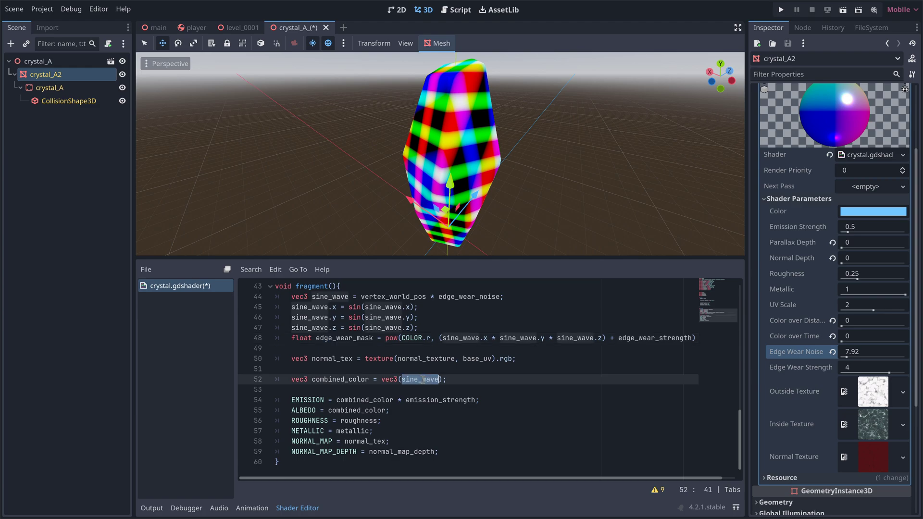
key("ctrl+v")
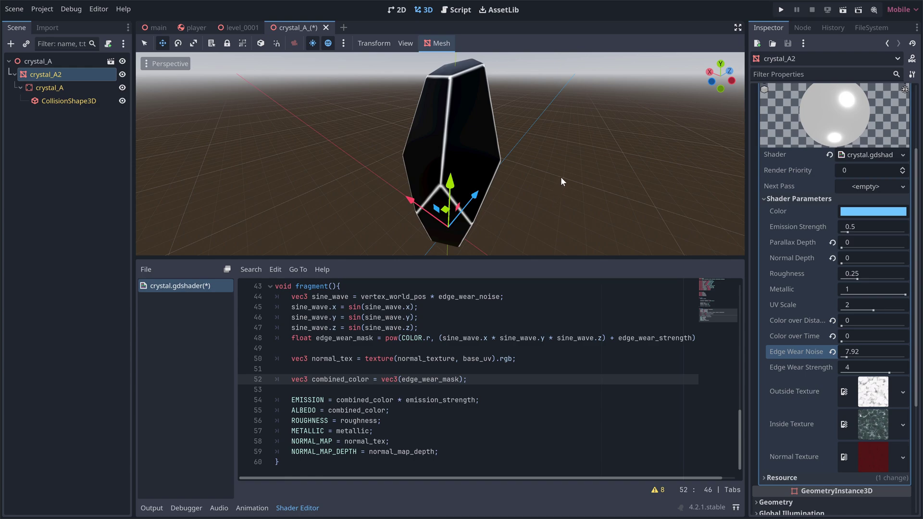
key("w")
right_click_drag(560, 177, 558, 179)
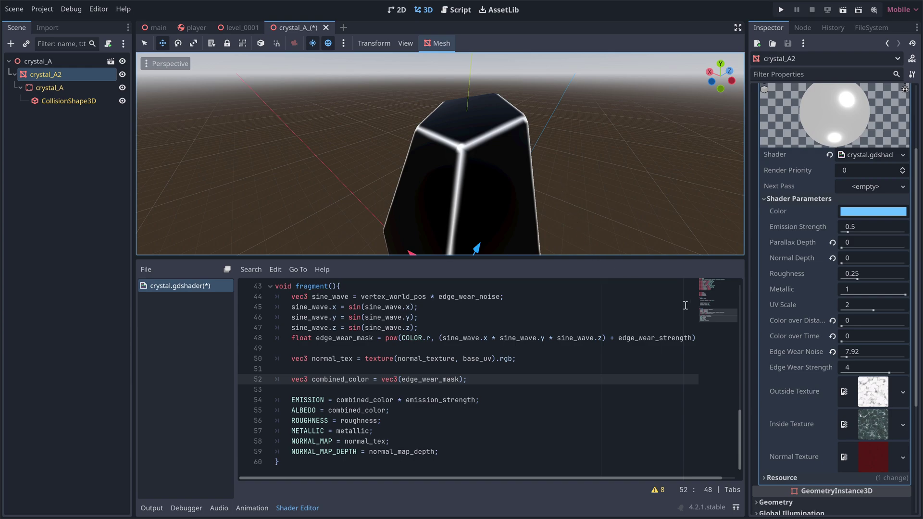
Step: Tweak, then revert Edge Wear Strength to 4 and Noise to 26; paste the parallax/mix block over line 52
left_click(849, 355)
mouse_move(849, 355)
left_mouse_down()
mouse_move(897, 354)
mouse_move(871, 355)
mouse_move(872, 368)
mouse_move(862, 368)
mouse_move(899, 371)
left_mouse_up()
left_click(832, 367)
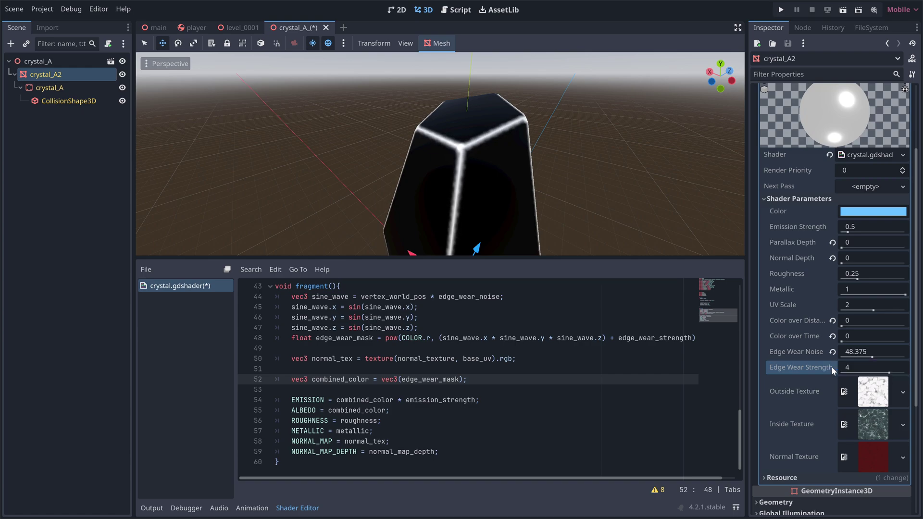
left_click(831, 353)
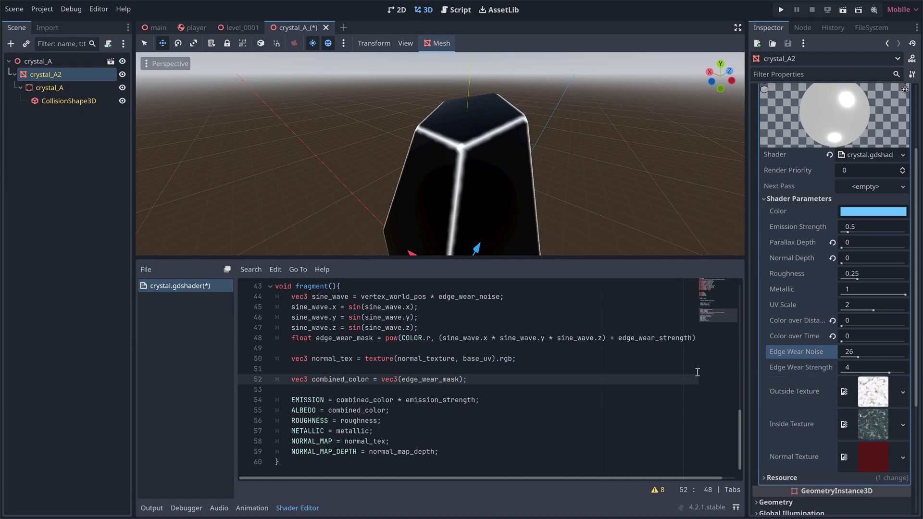
triple_click(439, 380)
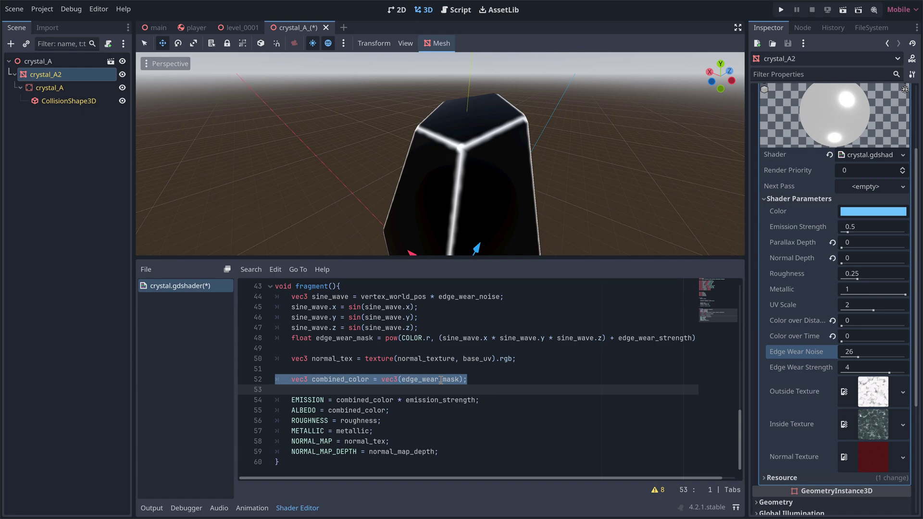
type("// calculate the parallax effect \tmat3 tangent_normal_binormal = mat3(TANGENT, NORMAL, -BINORMAL); \tvec3 tangent_in_view_space = VIEW * tangent_normal_binormal; \tvec2 parallax_uv = reflect(-tangent_in_view_space, vec3(0, 1, 0)).xz * parallax_depth;  \tvec3 outside_tex = texture(outside_texture, base_uv).rgb; \tvec3 inside_tex = texture(inside_texture, base_uv + parallax_uv).rgb;  \tvec3 combined_color; \tcombined_color = mix(outside_color * outside_tex, inside_color * inside_tex, outside_tex); \tcombined_color = mix(combined_color, edge_wear_color, edge_wear_mask);")
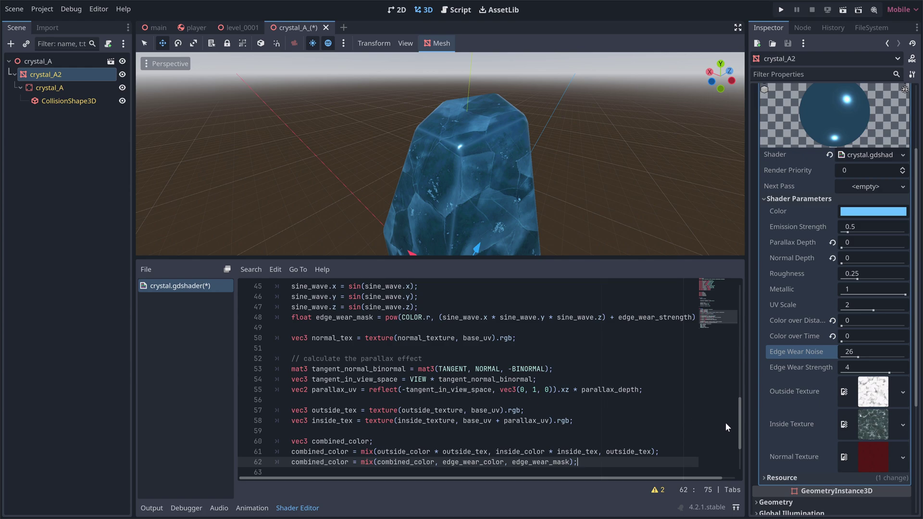
Step: Scroll down the shader code and orbit around the glossy translucent blue crystal
left_click_drag(739, 425, 740, 445)
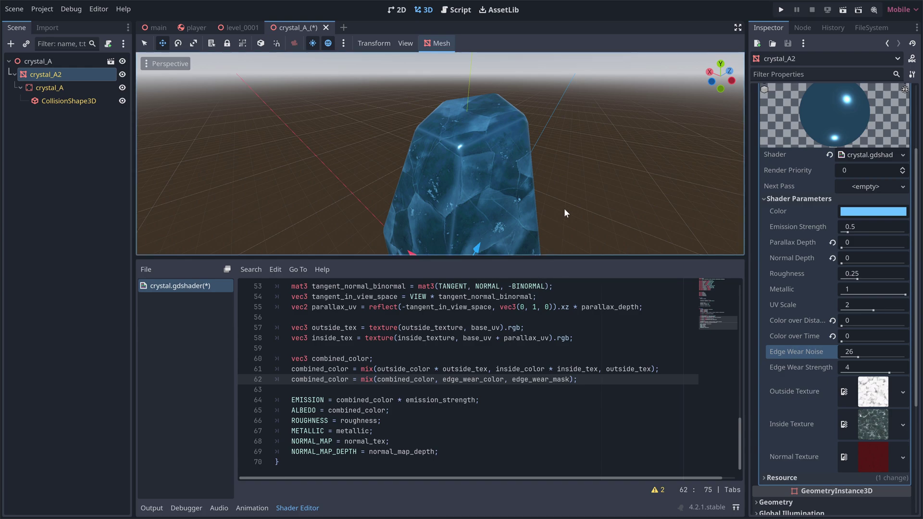
middle_click_drag(564, 209, 550, 208)
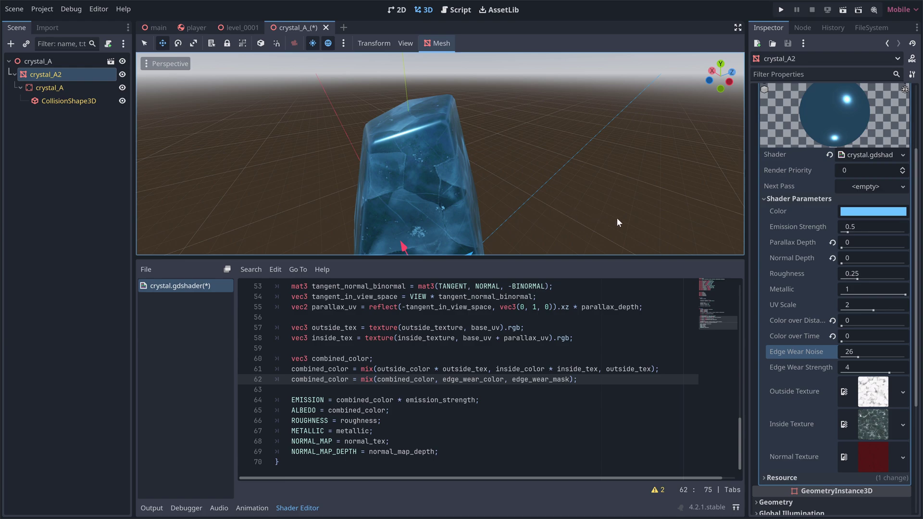
Step: Raise Parallax Depth to 0.069 and orbit to check the deeper inner texture
left_click(869, 243)
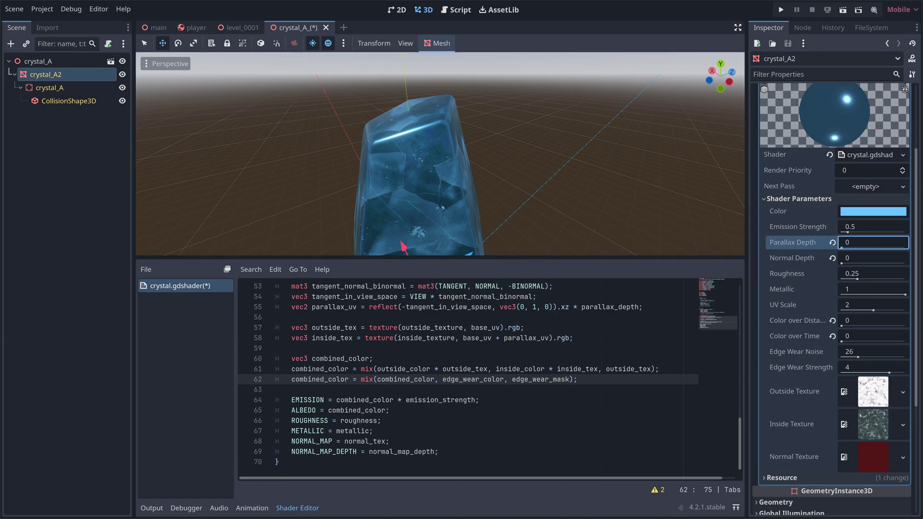
mouse_move(869, 243)
left_mouse_down()
mouse_move(891, 243)
mouse_move(864, 251)
left_mouse_up()
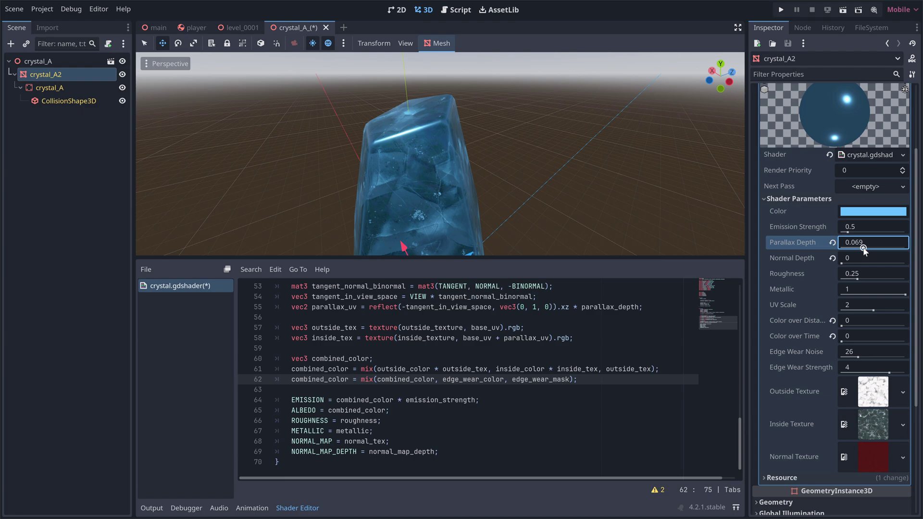
mouse_move(565, 191)
middle_mouse_down()
mouse_move(578, 189)
mouse_move(555, 188)
mouse_move(565, 189)
mouse_move(564, 200)
mouse_move(565, 170)
mouse_move(566, 189)
middle_mouse_up()
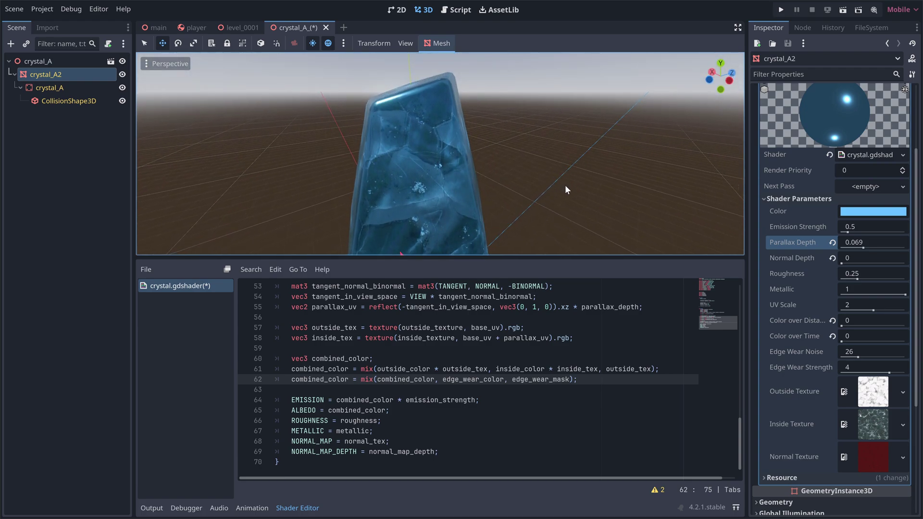
Step: Replace vec3(0, 1, 0) in the reflect() call on line 55 with normal_tex
scroll(446, 321, "up", 2)
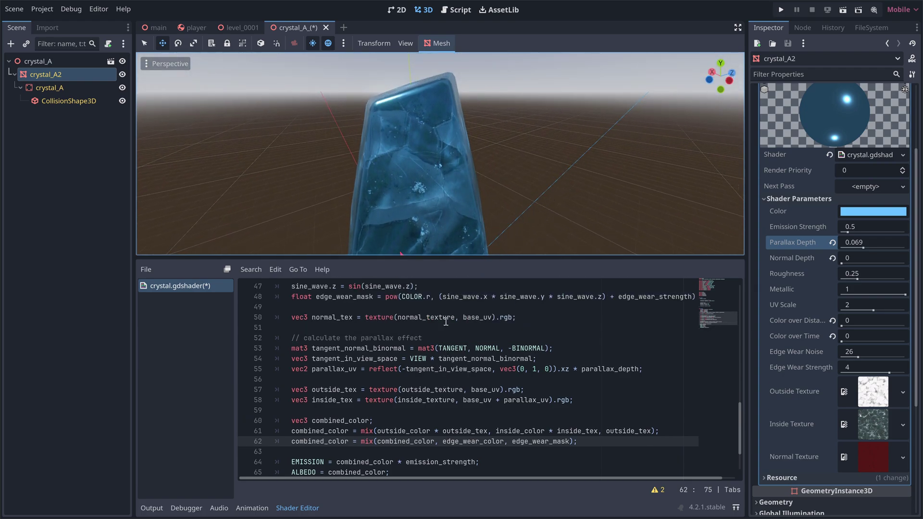
double_click(337, 319)
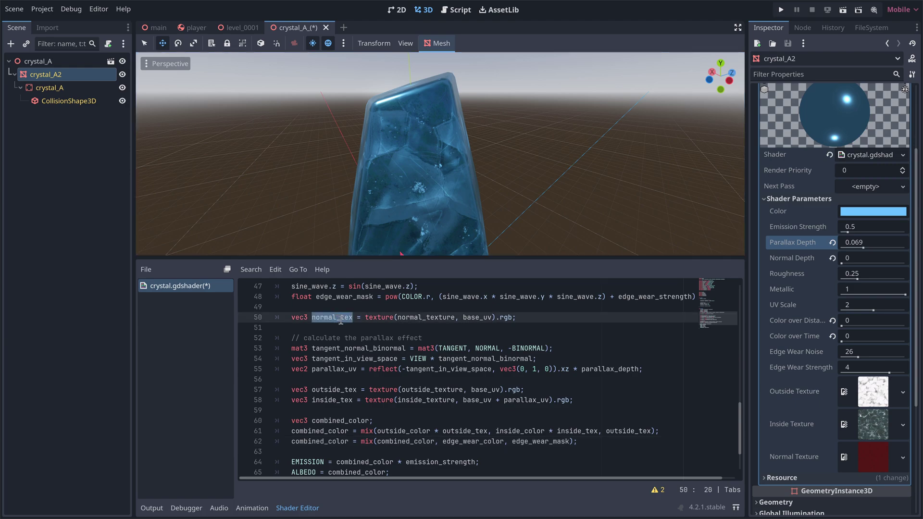
left_click(500, 370)
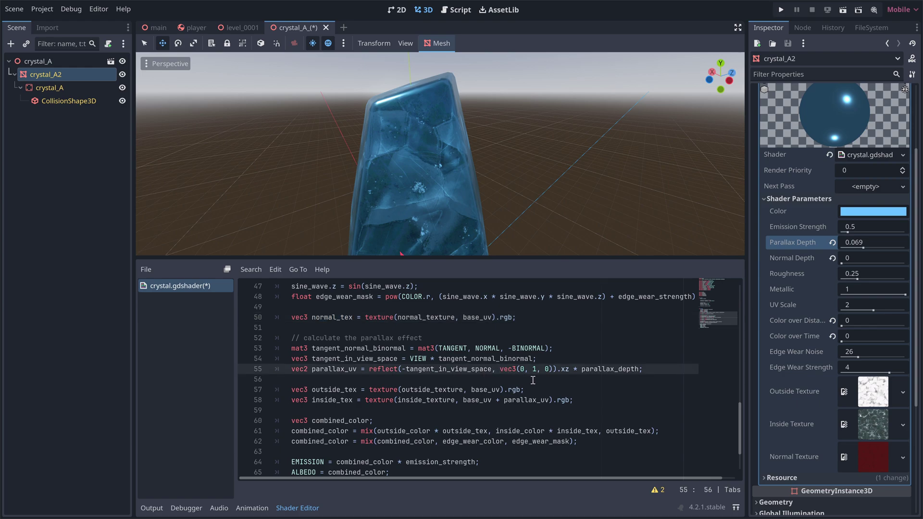
key("Delete")
key("Delete")
key("Delete")
key("Delete")
key("Delete")
key("Delete")
key("Delete")
key("Delete")
key("Delete")
key("Delete")
key("Delete")
key("Delete")
key("Delete")
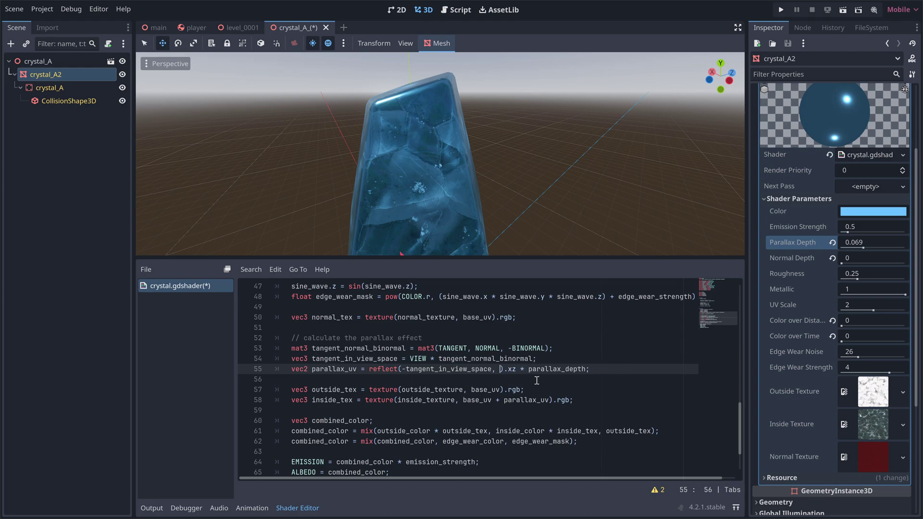
type("normal_tex")
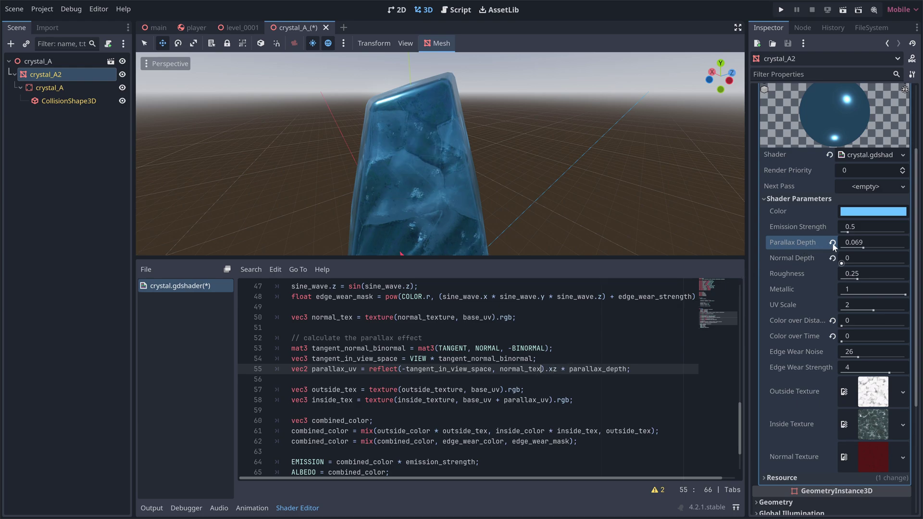
Step: Try a stronger parallax, then revert Parallax Depth to 0.08 and Normal Depth to 0.8
mouse_move(854, 244)
left_mouse_down()
mouse_move(892, 244)
mouse_move(856, 244)
left_mouse_up()
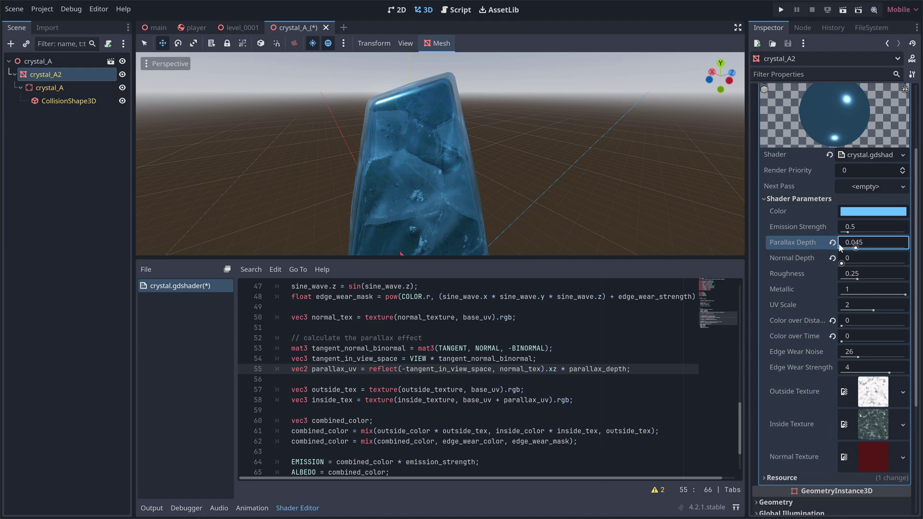
left_click(832, 243)
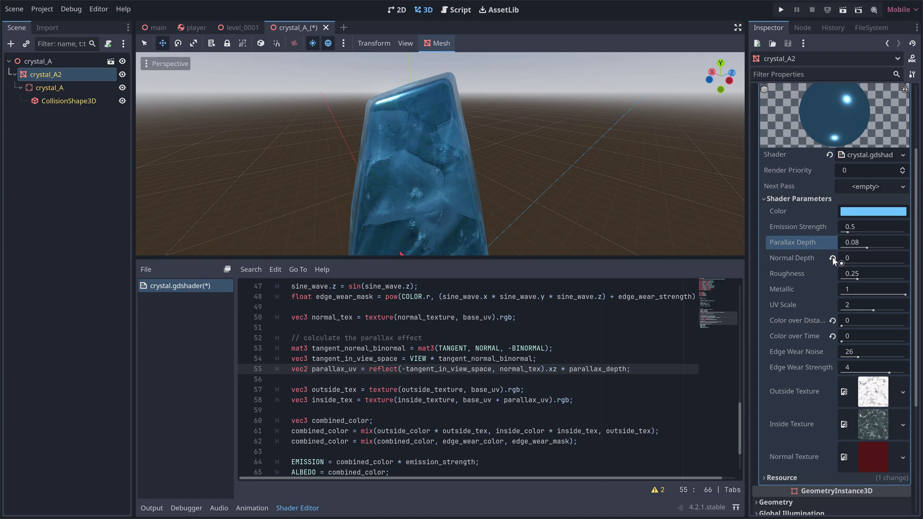
left_click(833, 259)
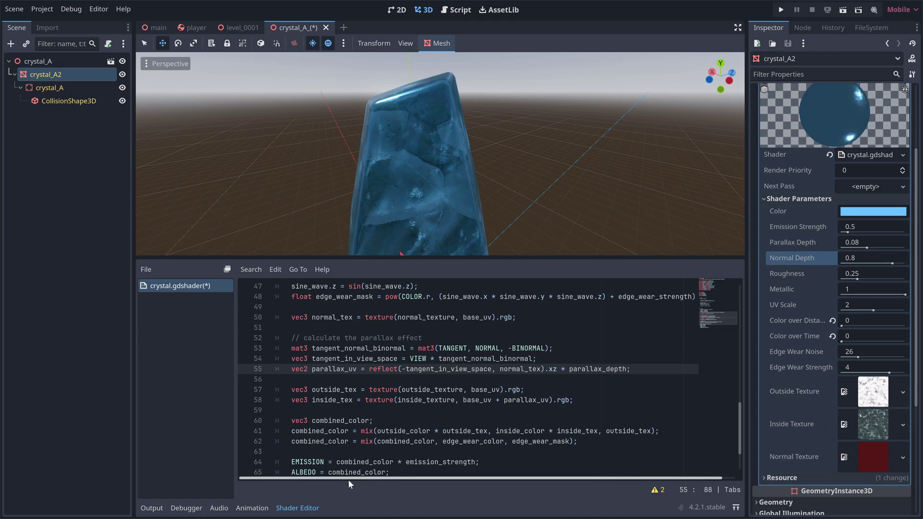
left_click(313, 509)
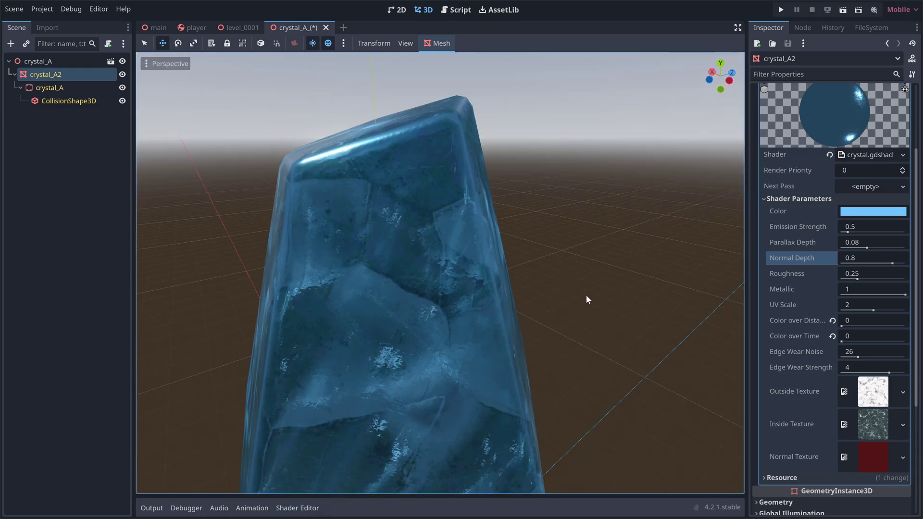
middle_click_drag(433, 384, 432, 185, "shift")
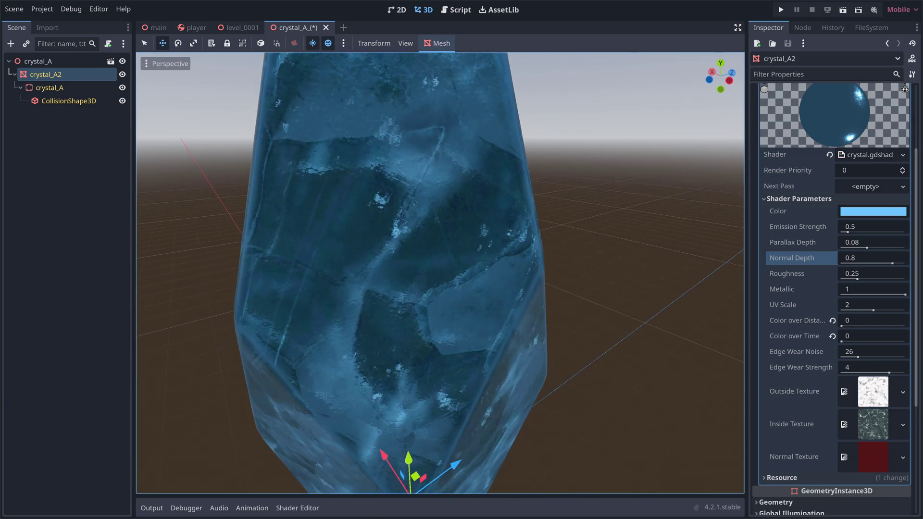
scroll(440, 273, "down", 5)
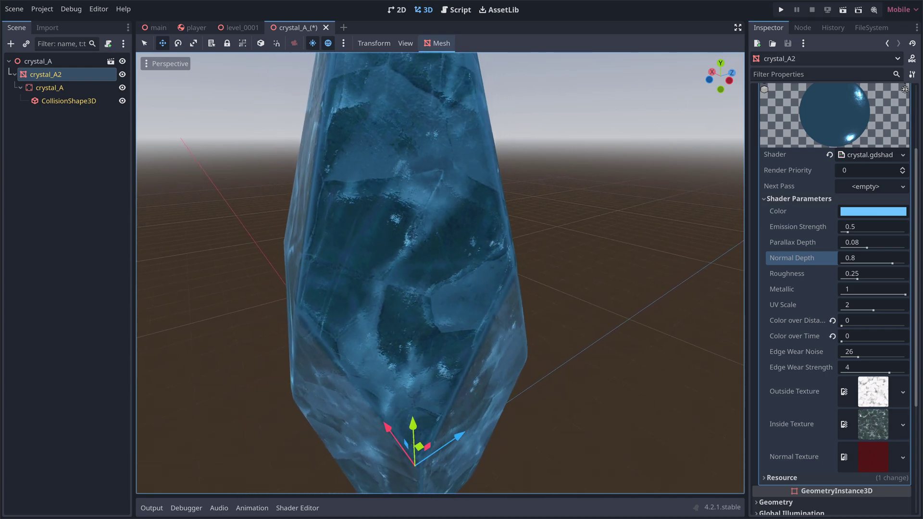
scroll(419, 273, "down", 2)
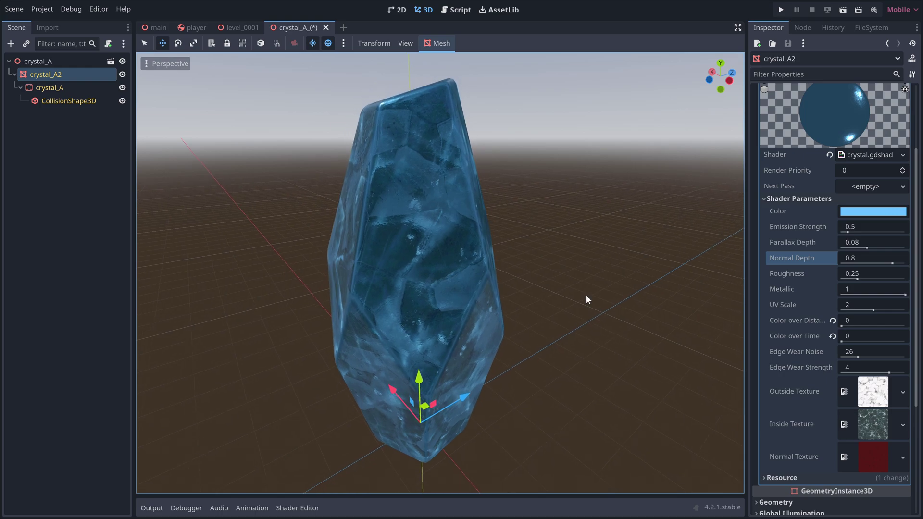
middle_click_drag(587, 295, 567, 296)
middle_click_drag(532, 302, 439, 328)
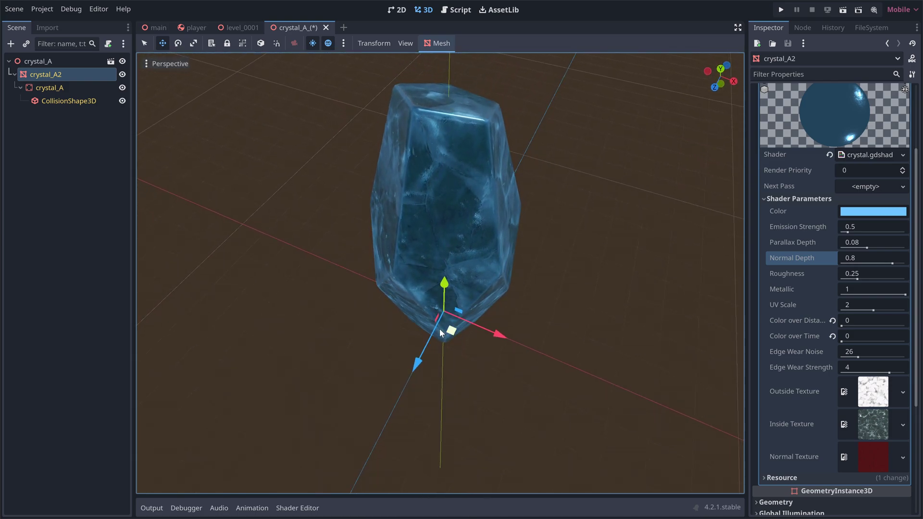
scroll(439, 328, "down", 3)
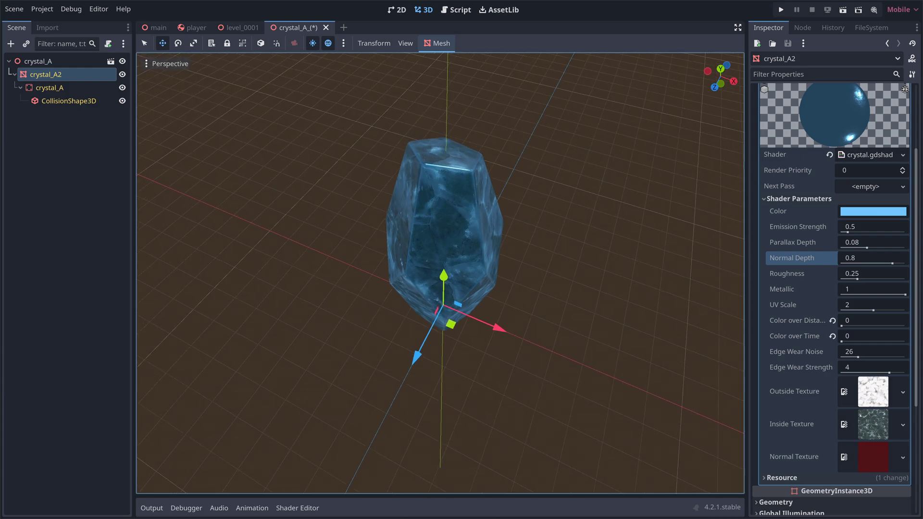
scroll(440, 328, "down", 2)
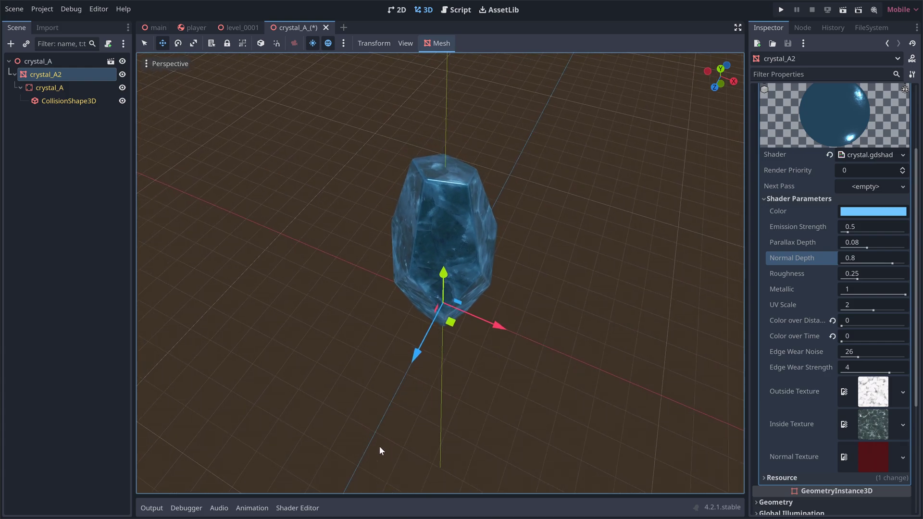
left_click(306, 504)
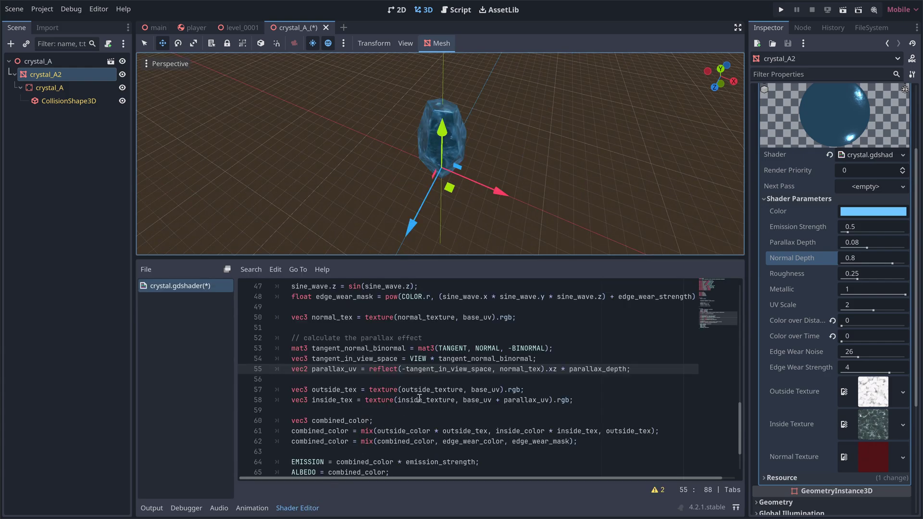
Step: Set the Color shader parameter to bright green 2eff60 and select the fixed inside_color lines
scroll(420, 398, "up", 4)
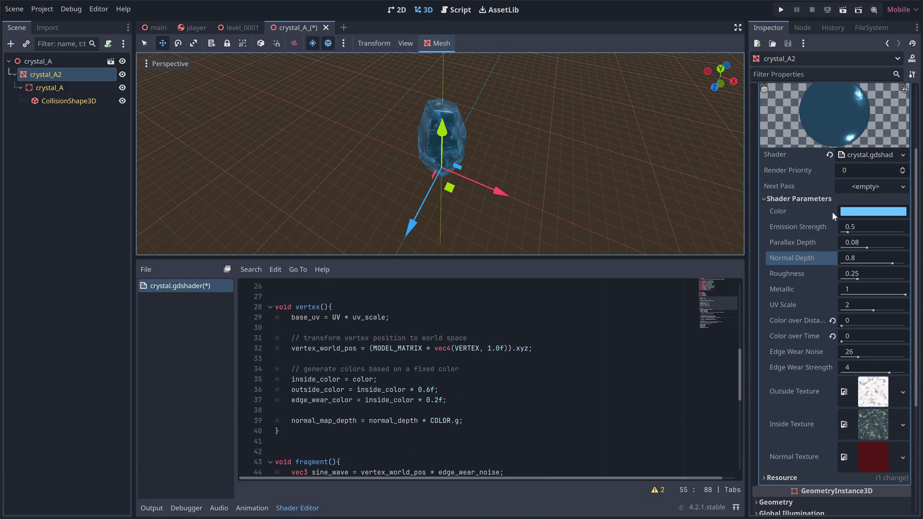
left_click(848, 215)
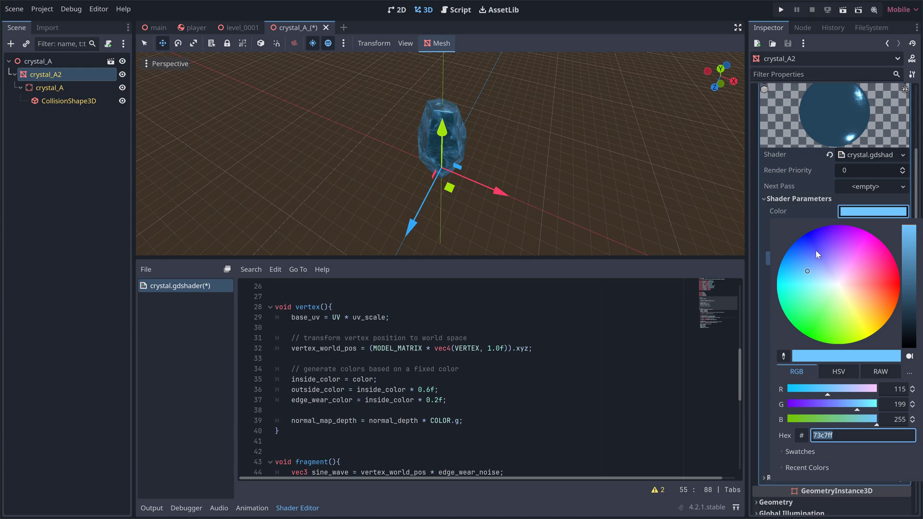
mouse_move(808, 270)
left_mouse_down()
mouse_move(810, 253)
mouse_move(837, 248)
mouse_move(860, 256)
mouse_move(864, 276)
mouse_move(803, 321)
left_mouse_up()
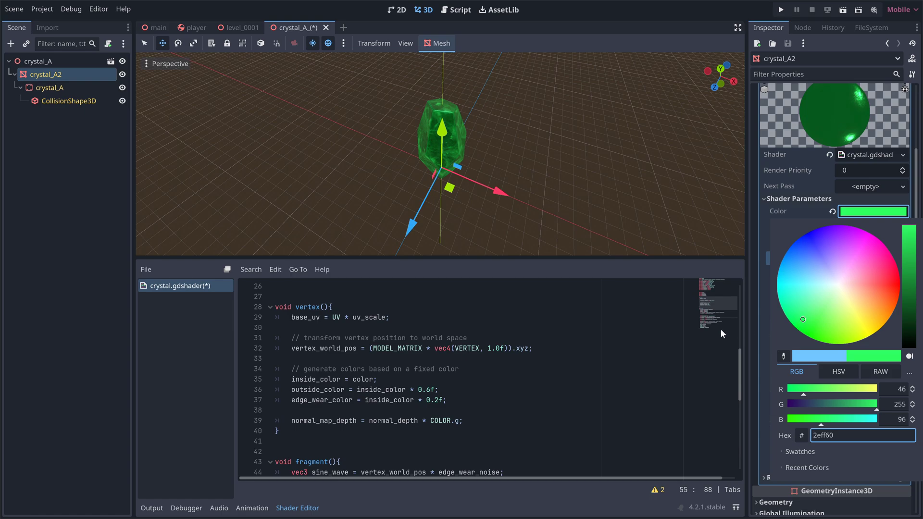
left_click(601, 357)
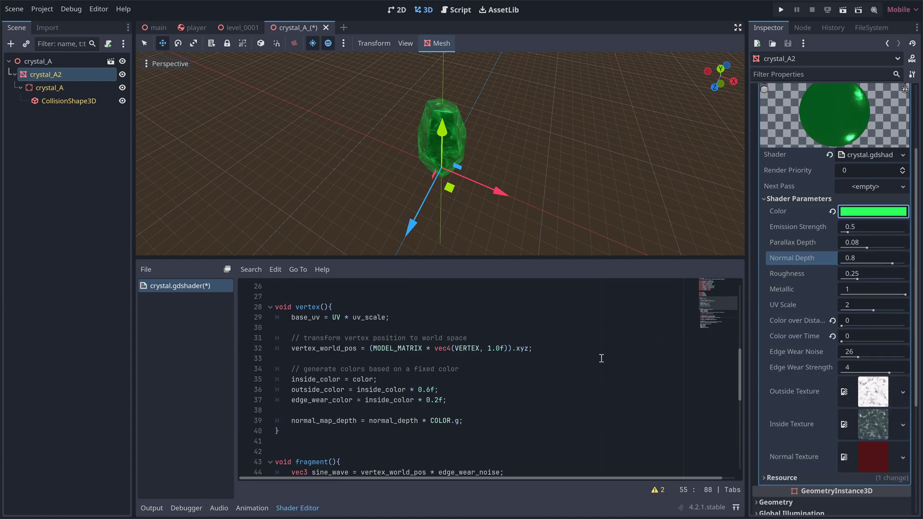
left_click_drag(391, 378, 280, 369)
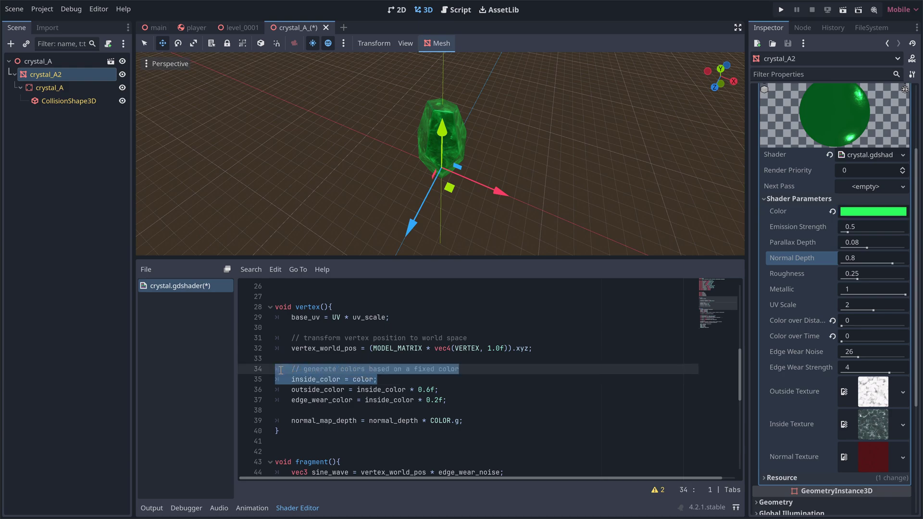
Step: Replace the fixed inside_color lines with pasted hue-from-position-and-time code, then hide the shader panel
key("BackSpace")
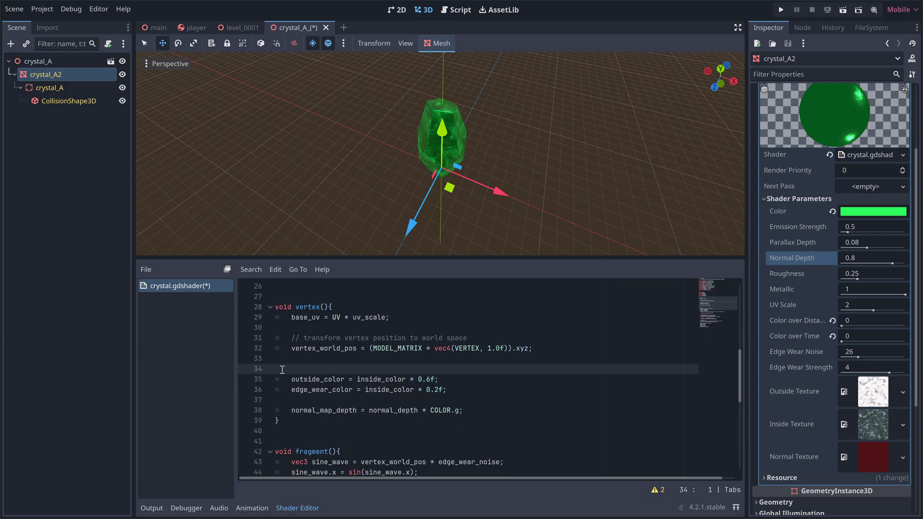
type("// calculate hue based on the world position and time \tfloat hue = \t(vertex_world_pos.y * color_over_distance) + \t(vertex_world_pos.x * color_over_distance) + \t(vertex_world_pos.z * color_over_distance) - \t(TIME * color_over_time);  \t// generate colors based on hue value \tinside_color.x = abs(fract(hue + 1.0f / 3.0f) * 6.0f - 3.0f); \tinside_color.y = abs(fract(hue) * 6.0f - 3.0f); \tinside_color.z = abs(fract(hue - 1.0f / 3.0f) * 6.0f - 3.0f);")
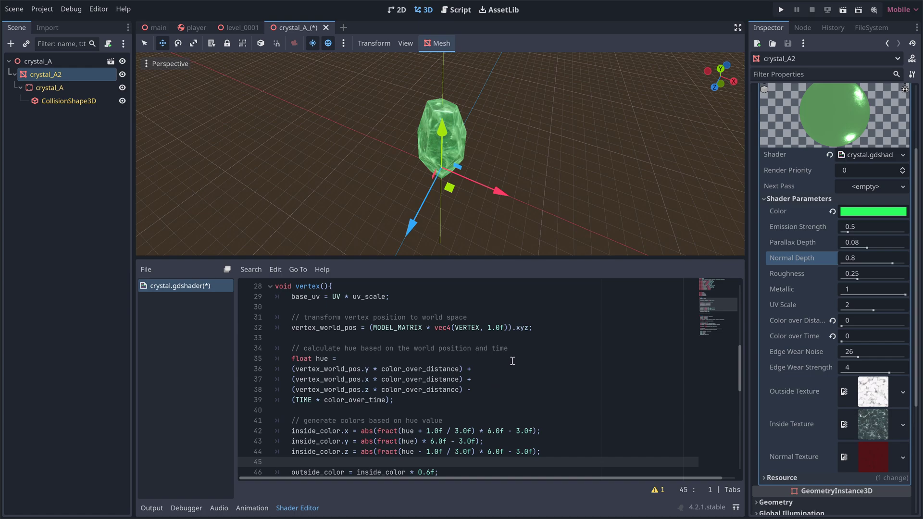
middle_click_drag(549, 208, 549, 190)
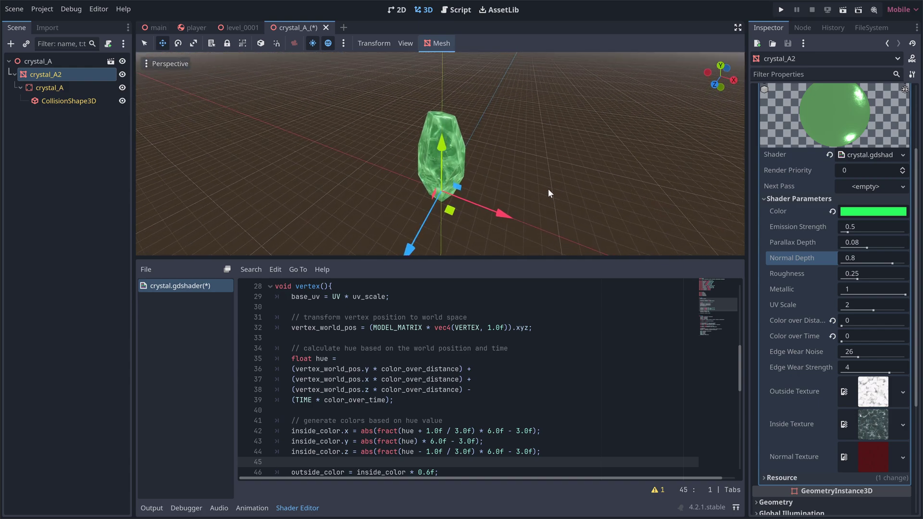
left_click(304, 506)
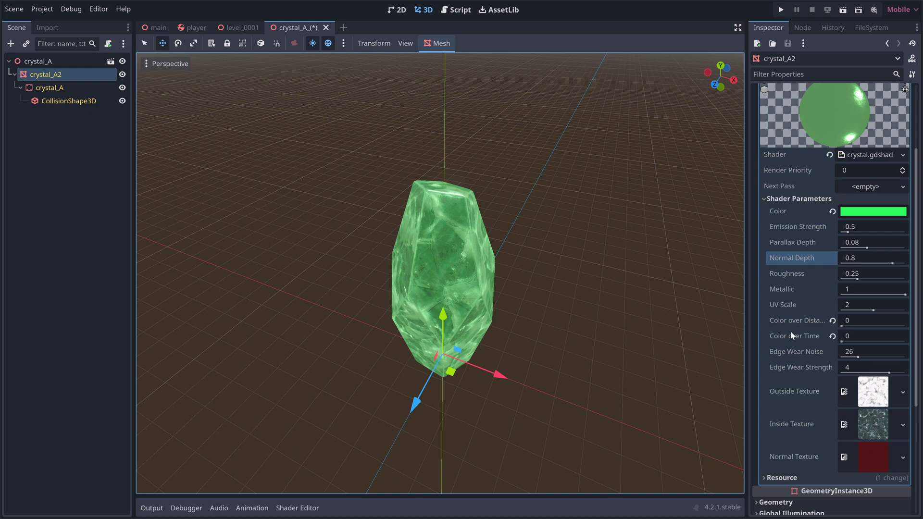
Step: Revert Color over Distance to 0.02, then test the hue shift by moving the crystal and cancelling
left_click(831, 320)
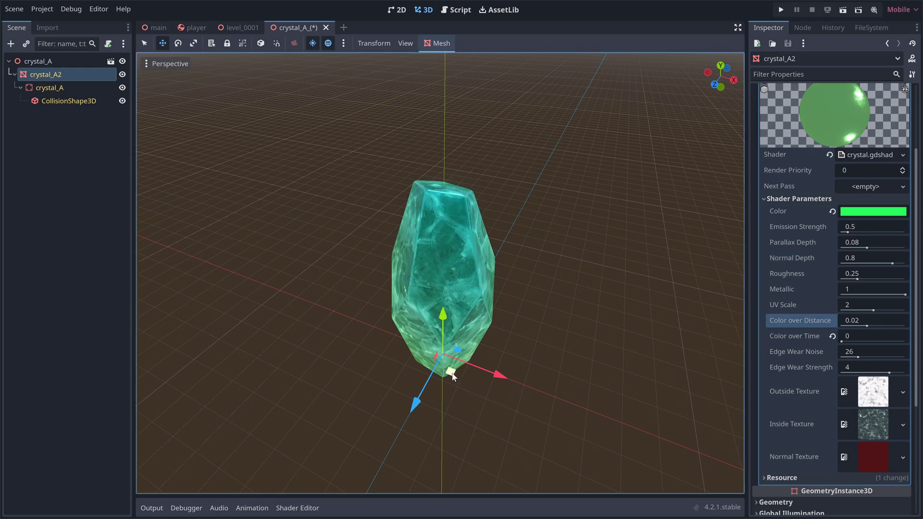
left_click_drag(451, 372, 480, 371)
right_click(480, 370)
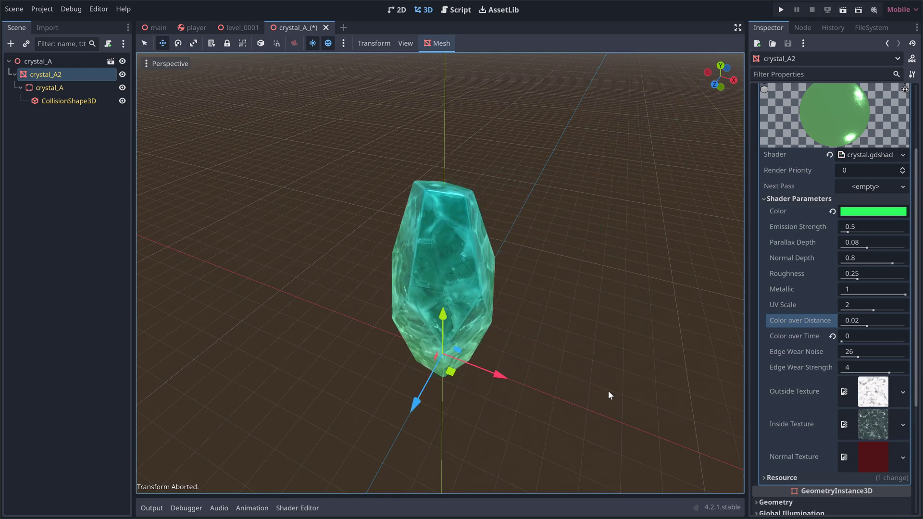